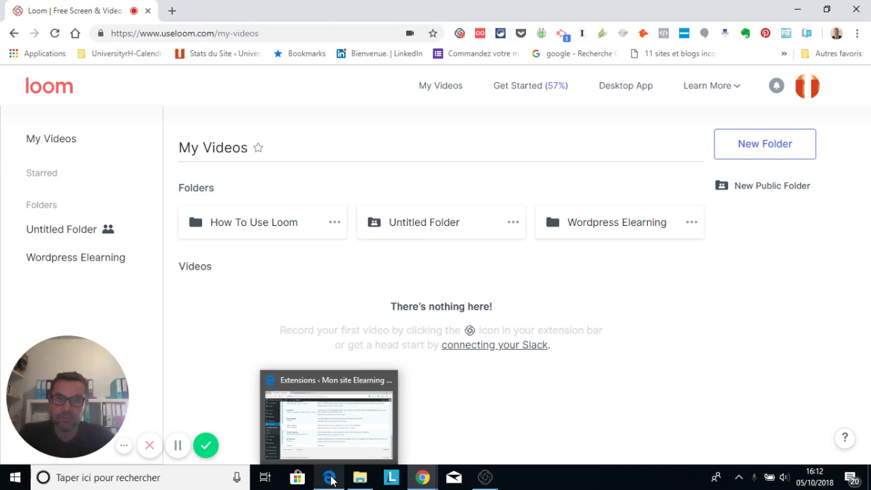
# Switch to the Edge browser, view the Mon site Elearning pro home page and return to the site's extensions administration page.
pyautogui.click(331, 479)
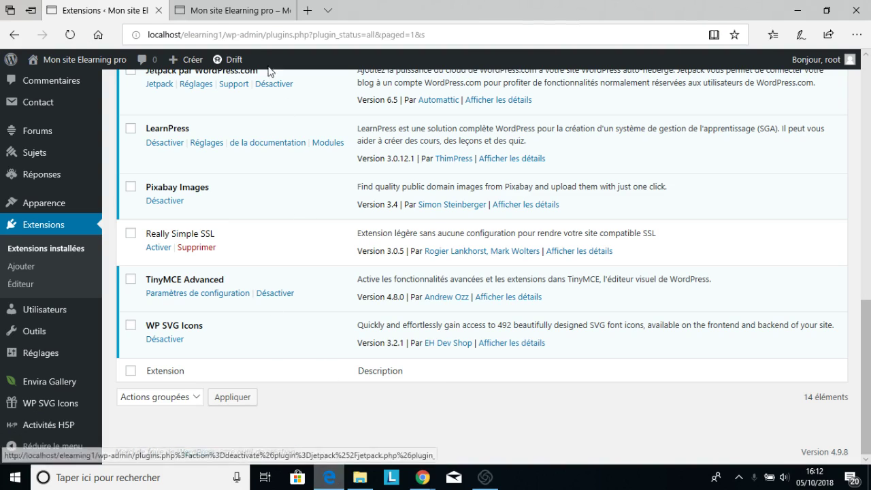
pyautogui.click(231, 10)
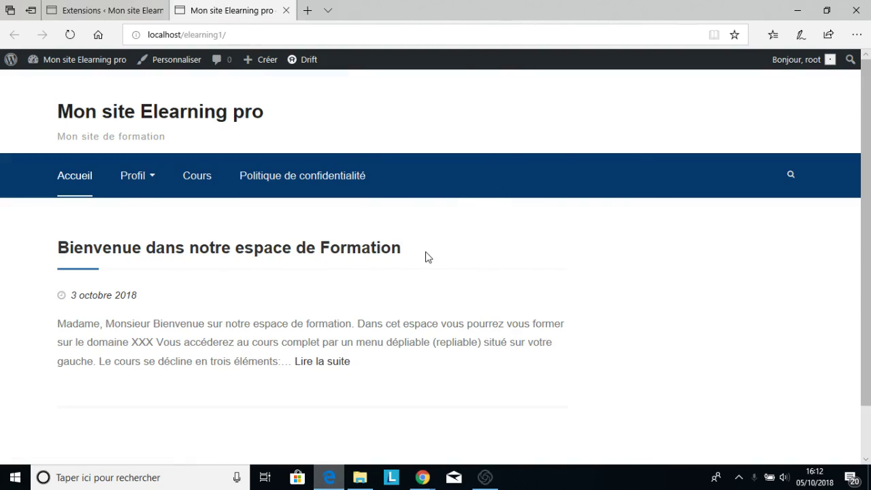
pyautogui.click(81, 10)
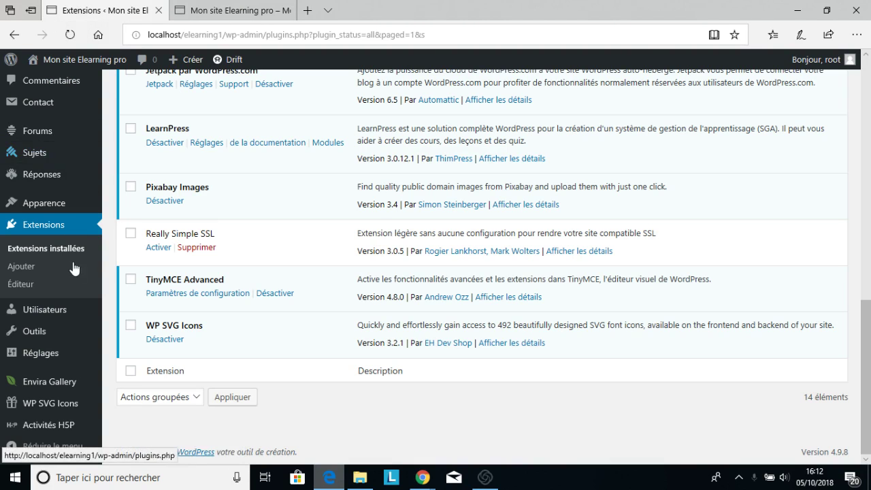
# Open the WordPress dashboard of Mon site Elearning pro.
pyautogui.scroll(2, 73, 229)
pyautogui.moveTo(59, 59)
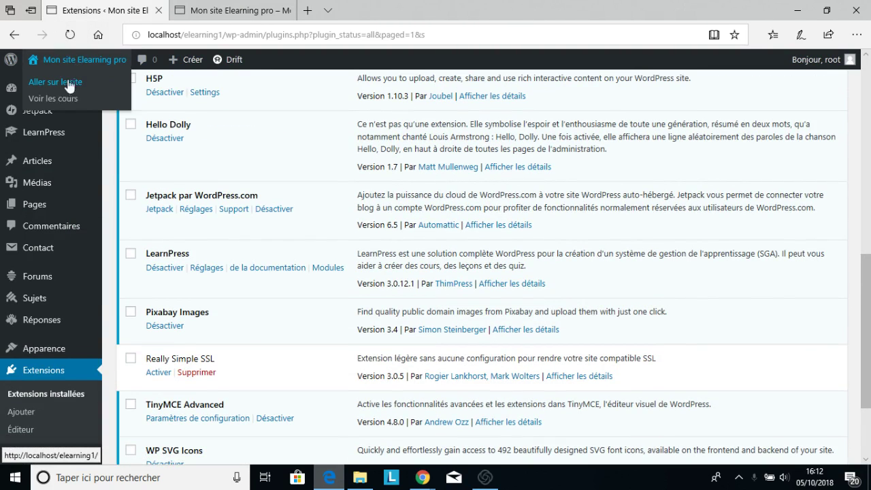
pyautogui.scroll(1, 146, 167)
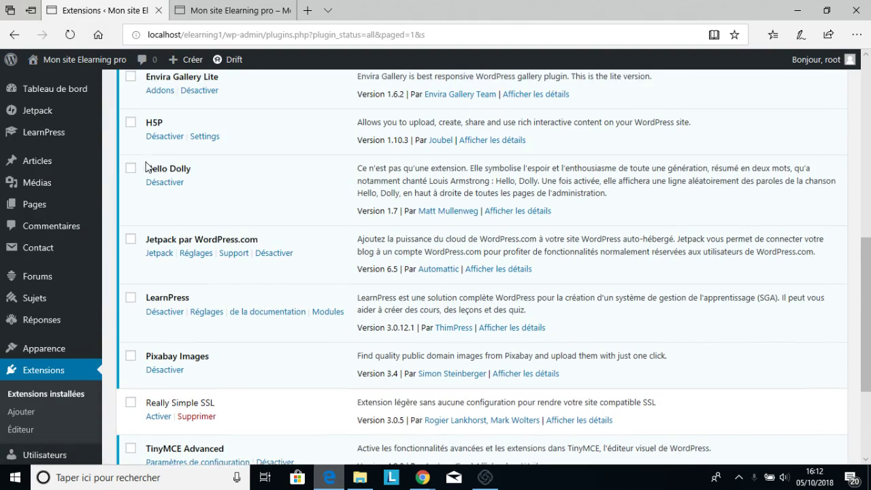
pyautogui.scroll(1, 146, 167)
pyautogui.click(46, 90)
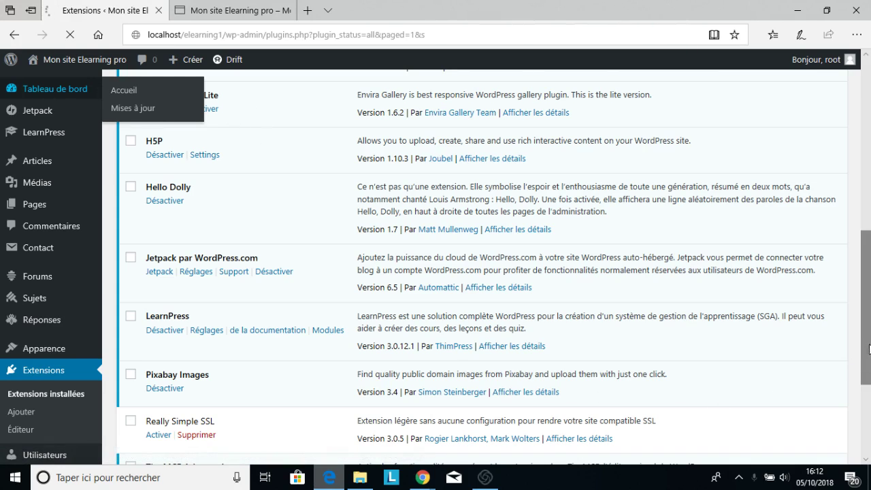
pyautogui.moveTo(869, 346); pyautogui.dragTo(869, 185)
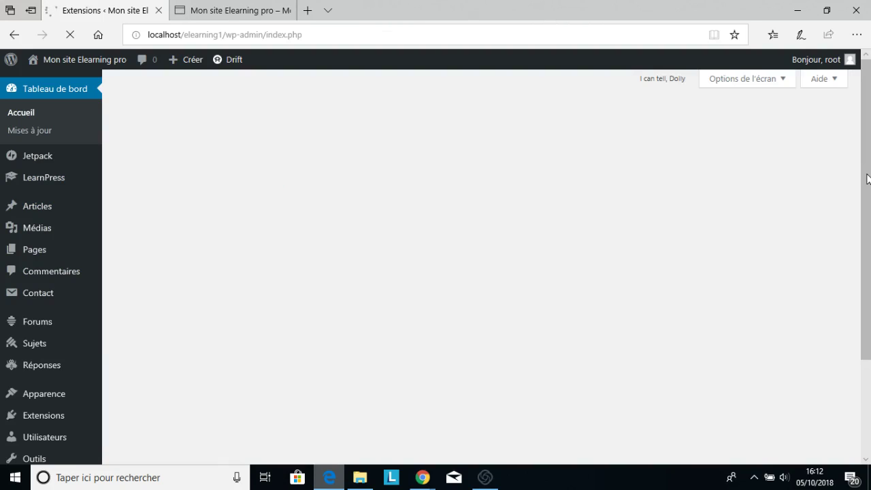
# Open the list of installed extensions and look through its first entries.
pyautogui.scroll(-2, 68, 347)
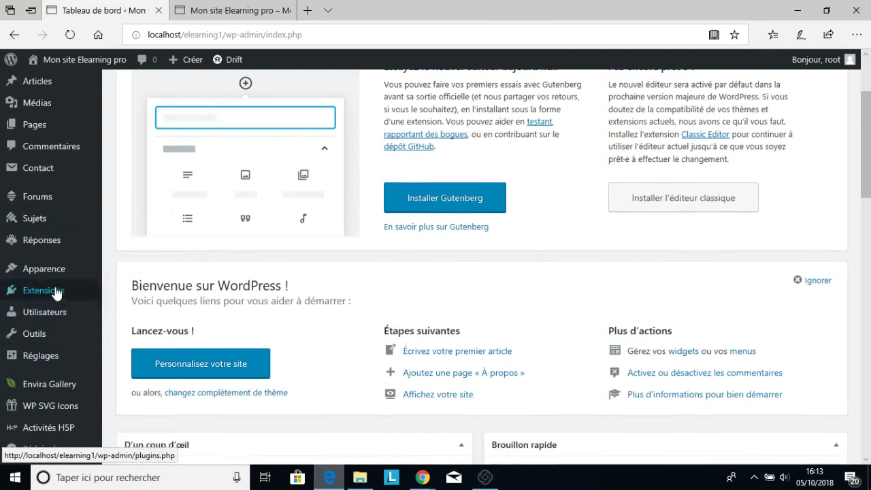
pyautogui.moveTo(61, 291)
pyautogui.click(144, 292)
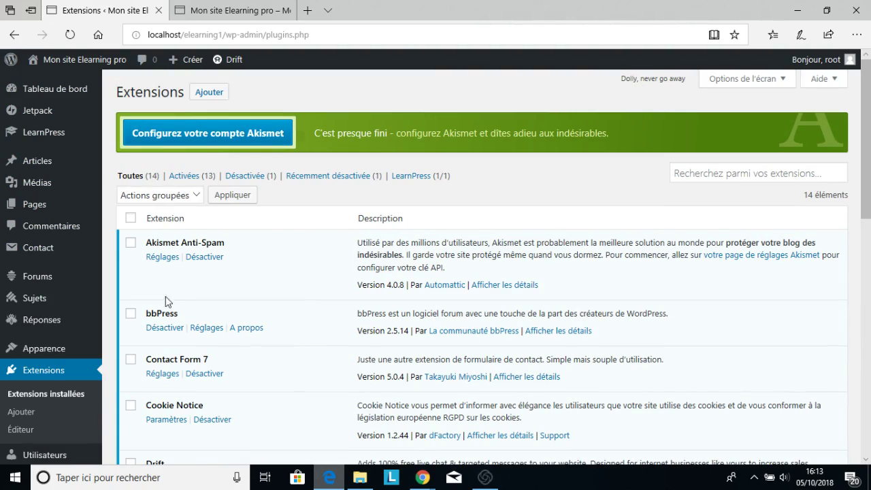
pyautogui.scroll(-1, 697, 330)
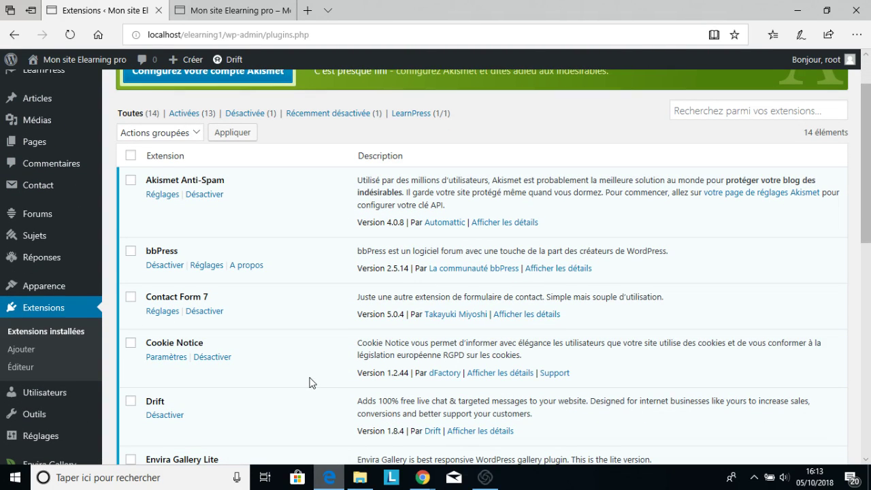
# Go to the page for adding extensions and search the directory for H5P.
pyautogui.click(27, 350)
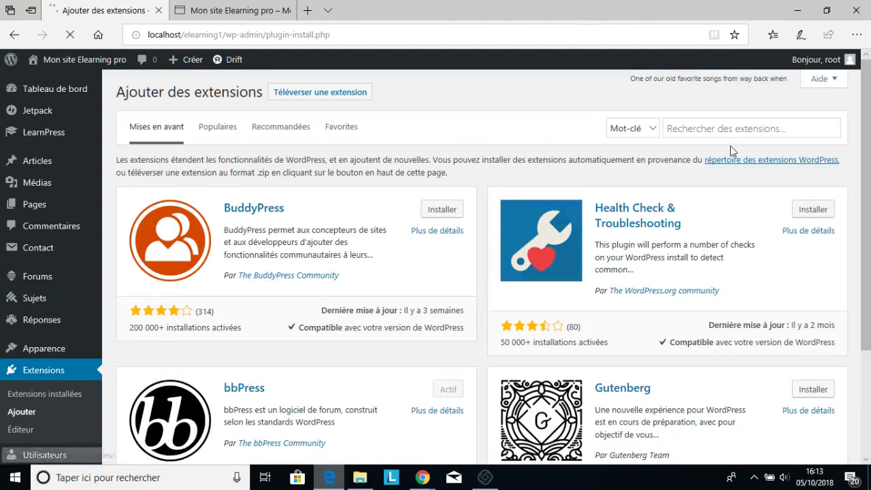
pyautogui.click(720, 132)
pyautogui.write('H')
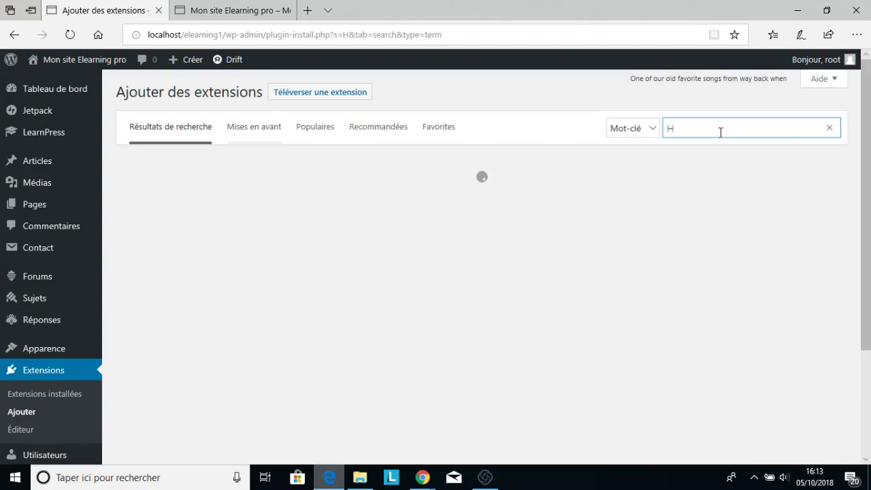
pyautogui.write('5P')
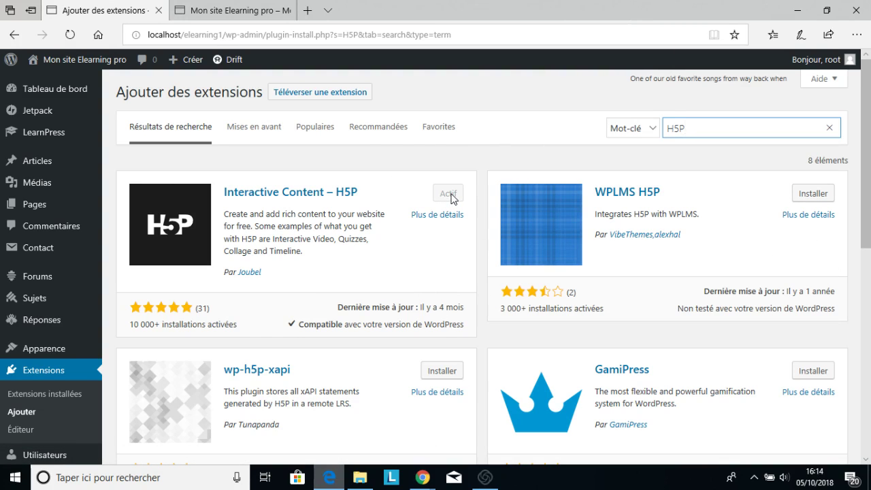
# Open the list of all H5P activities on the site.
pyautogui.scroll(-2, 93, 336)
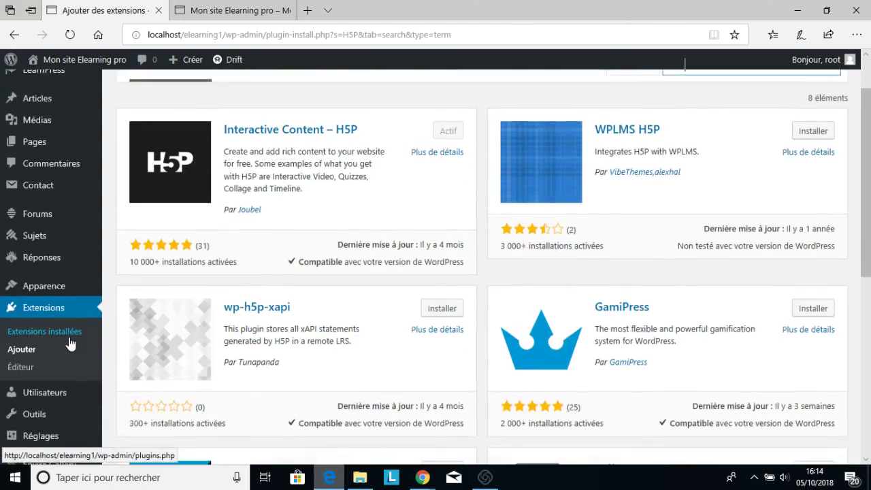
pyautogui.scroll(-4, 70, 343)
pyautogui.moveTo(70, 425)
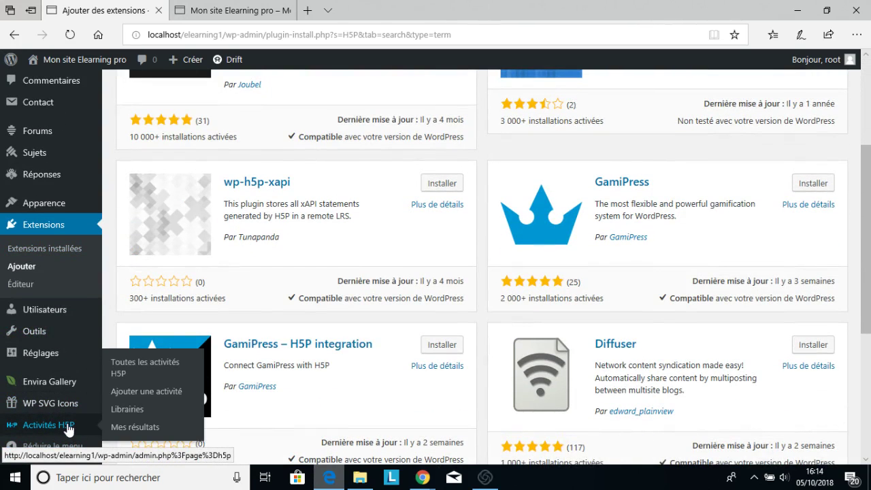
pyautogui.click(125, 369)
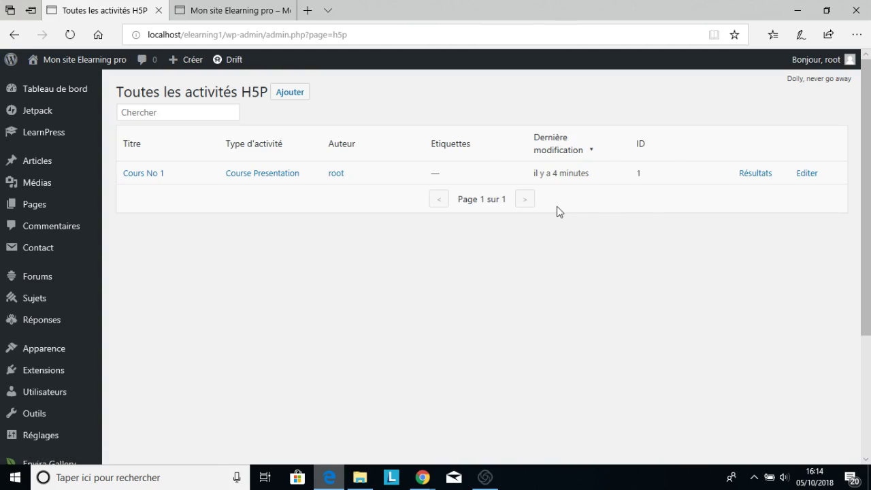
# Start a new H5P activity and title it Cours No 2.
pyautogui.click(296, 93)
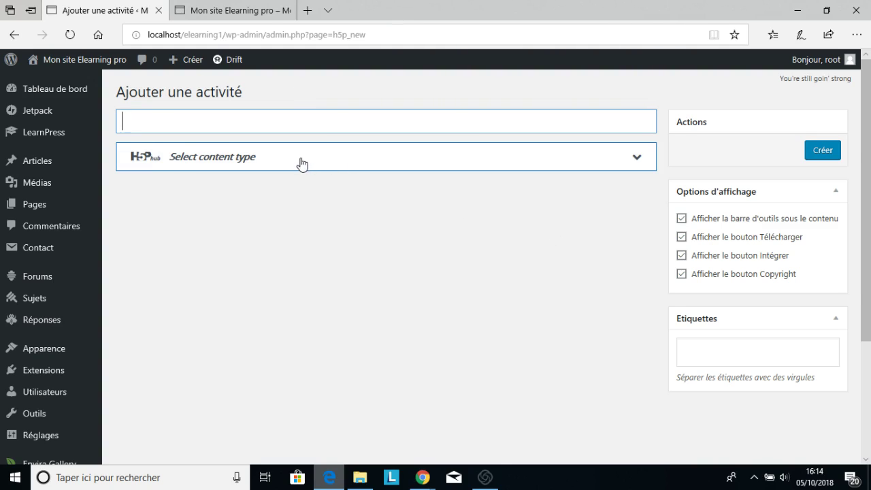
pyautogui.write('Coutrs')
pyautogui.press('BackSpace')
pyautogui.press('BackSpace')
pyautogui.press('BackSpace')
pyautogui.press('BackSpace')
pyautogui.write('rs No 2')
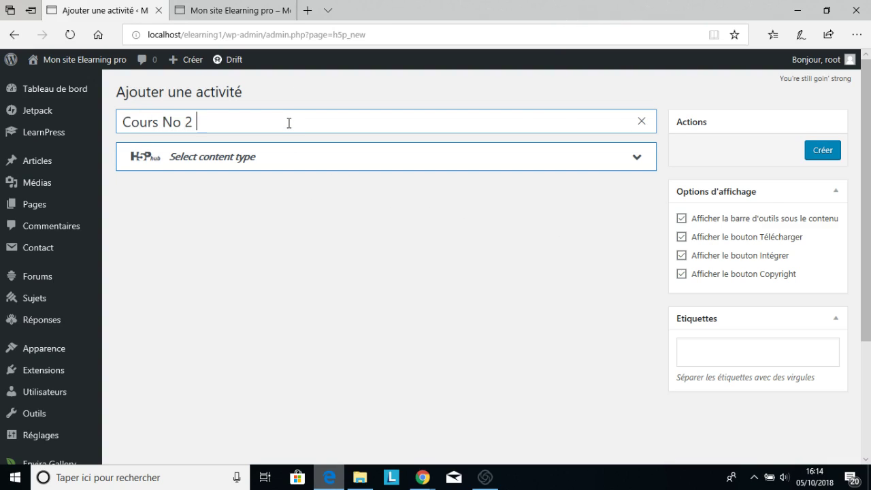
# Browse the H5P content types, review the Course Presentation details and use it as the content type for the activity.
pyautogui.click(634, 161)
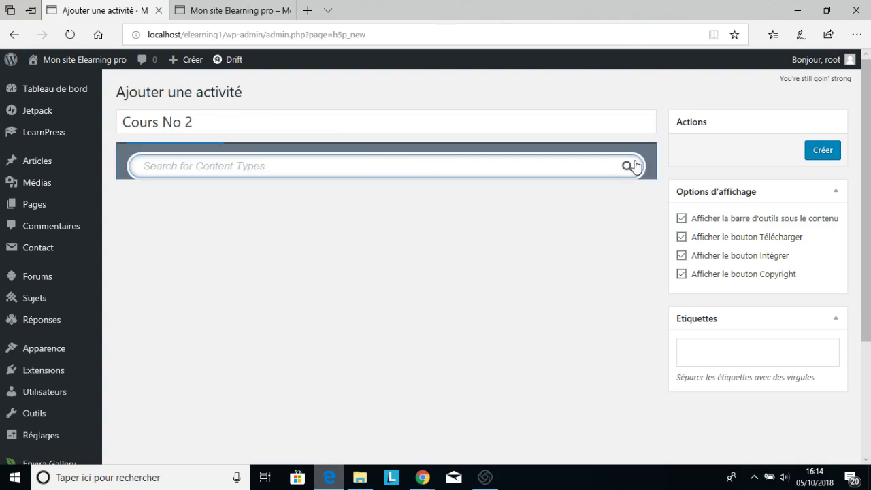
pyautogui.scroll(-2, 787, 374)
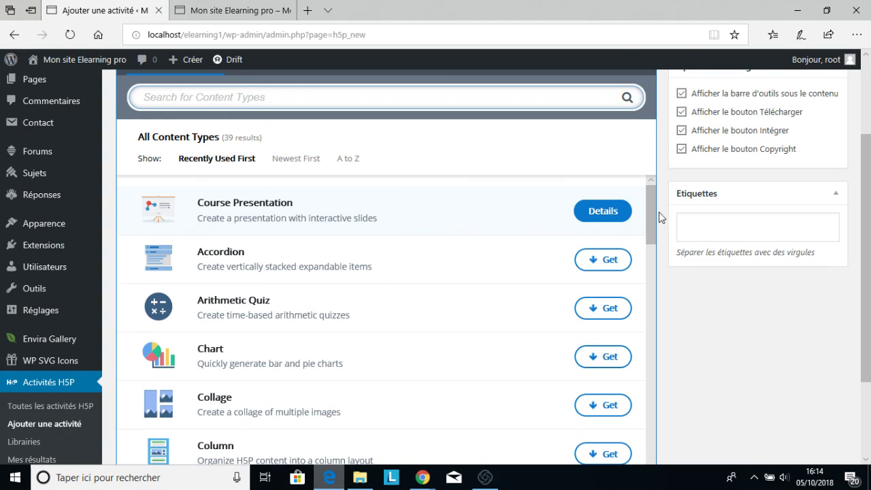
pyautogui.scroll(-1, 651, 204)
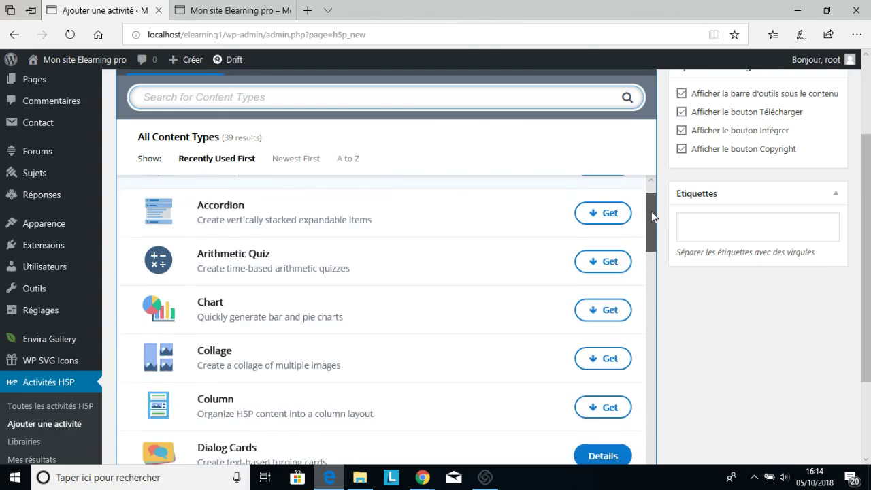
pyautogui.scroll(1, 650, 198)
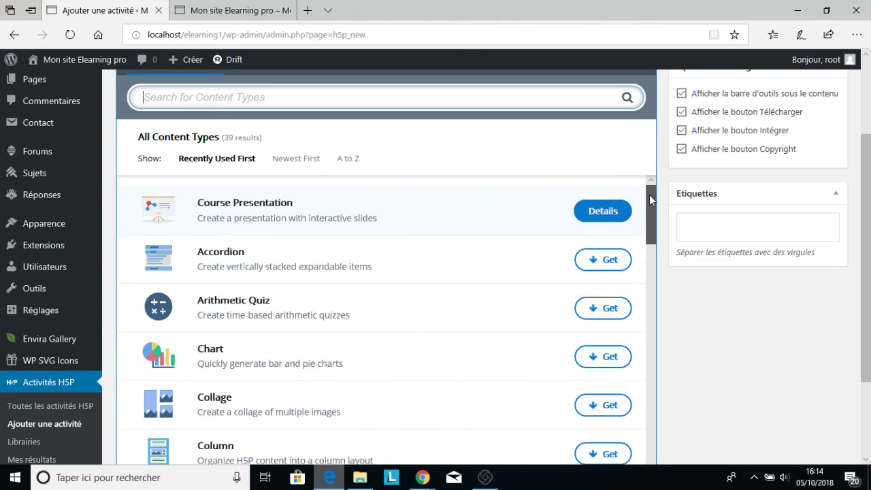
pyautogui.moveTo(649, 209)
pyautogui.mouseDown()
pyautogui.moveTo(648, 298)
pyautogui.moveTo(654, 213)
pyautogui.mouseUp()
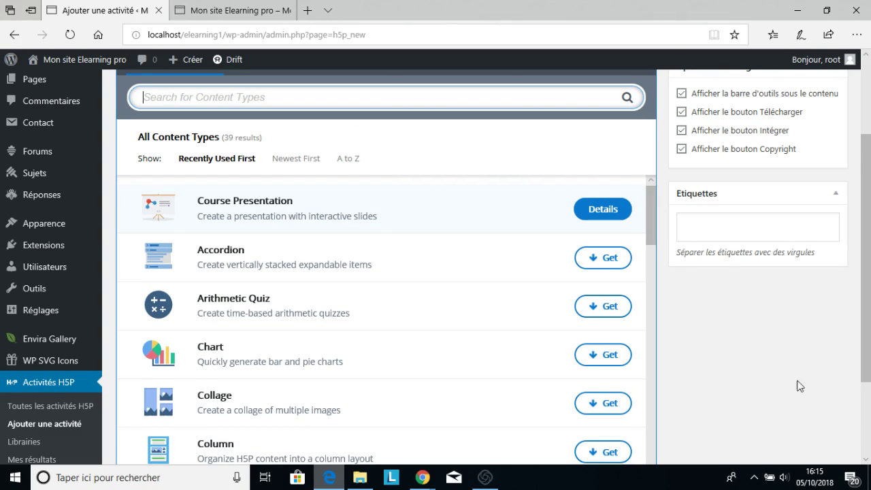
pyautogui.scroll(-3, 809, 367)
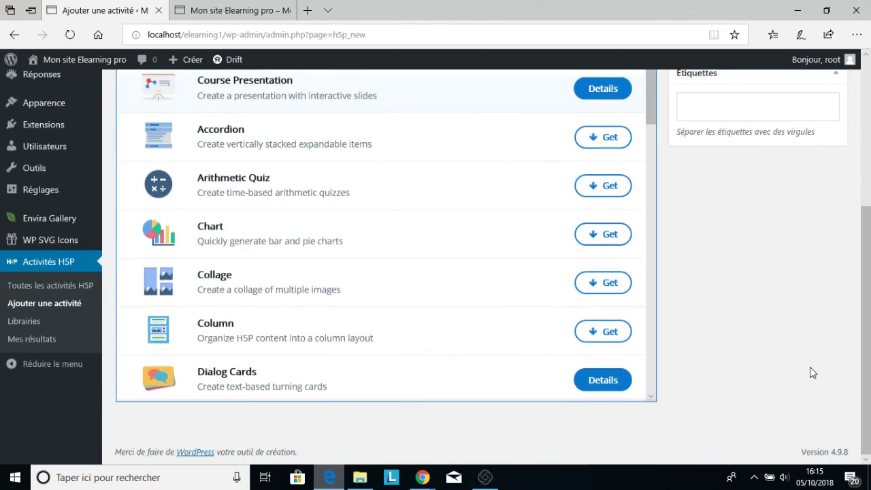
pyautogui.scroll(3, 809, 366)
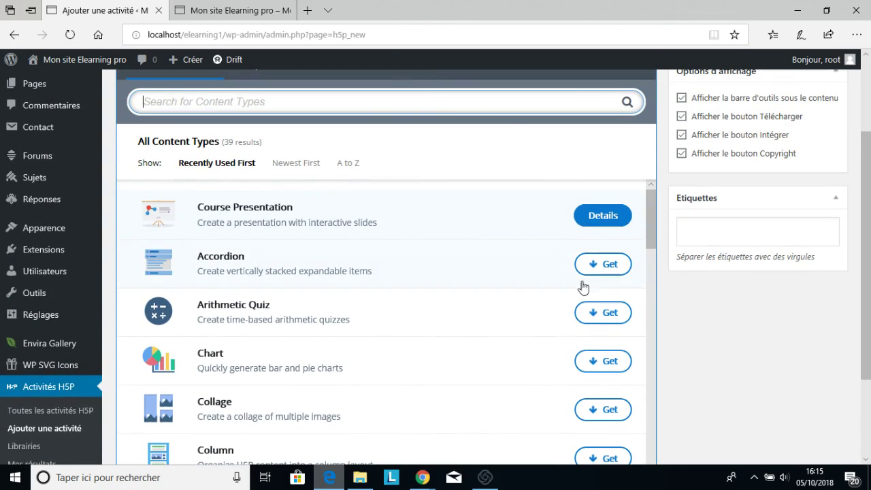
pyautogui.click(601, 217)
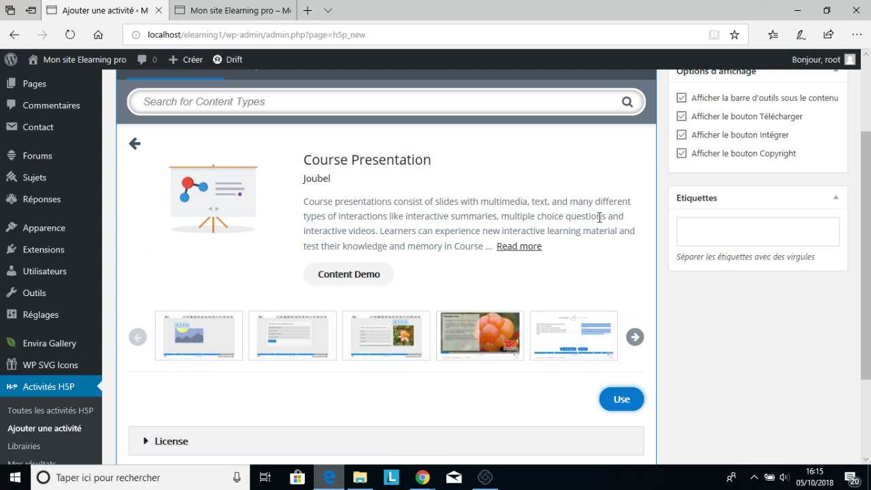
pyautogui.scroll(-1, 717, 390)
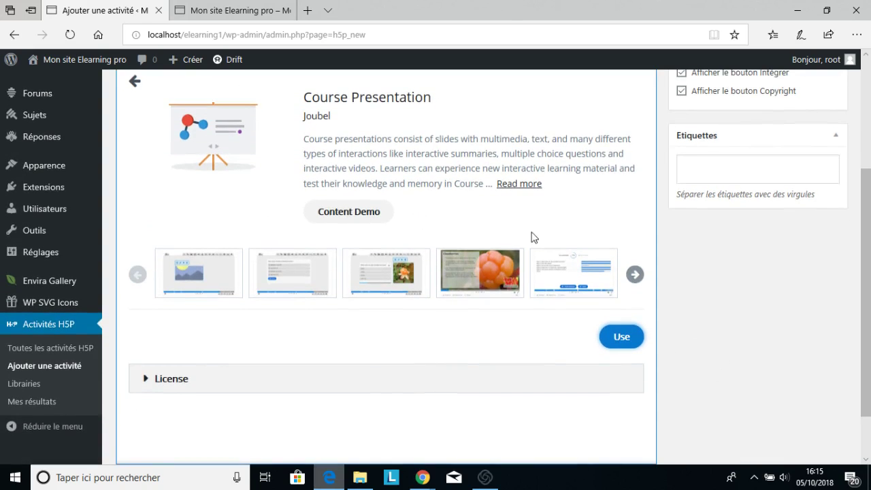
pyautogui.scroll(1, 532, 237)
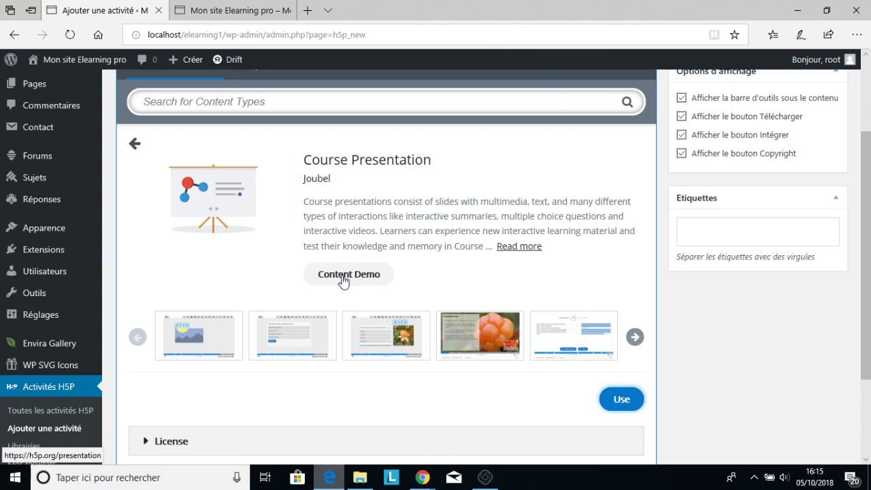
pyautogui.click(617, 398)
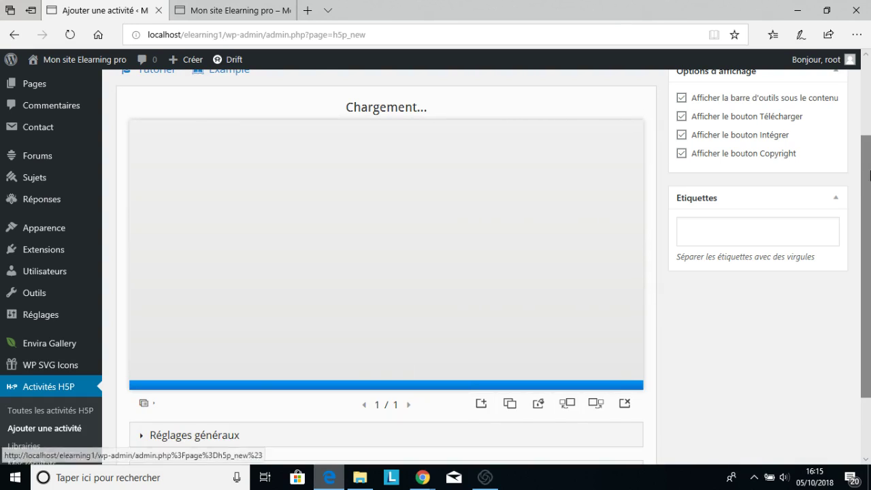
# Add three slides to the course presentation and go back to its first slide.
pyautogui.moveTo(868, 243); pyautogui.dragTo(869, 219)
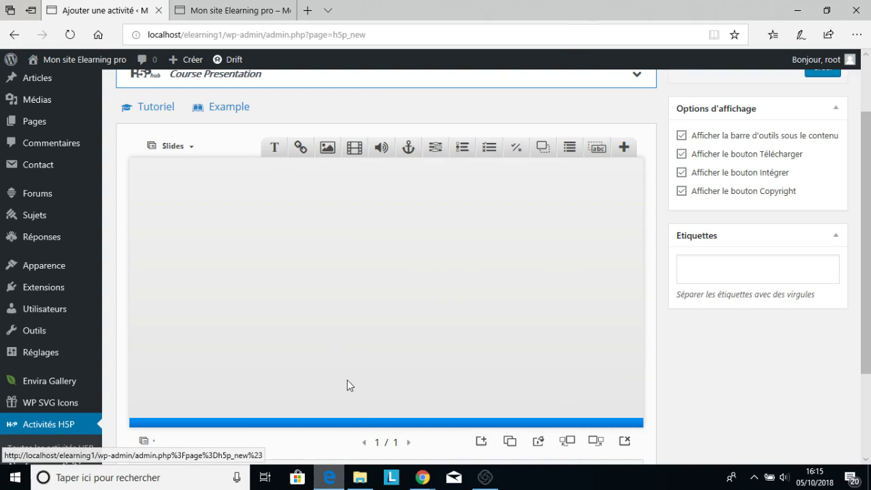
pyautogui.click(482, 442)
pyautogui.click(481, 442)
pyautogui.click(481, 442)
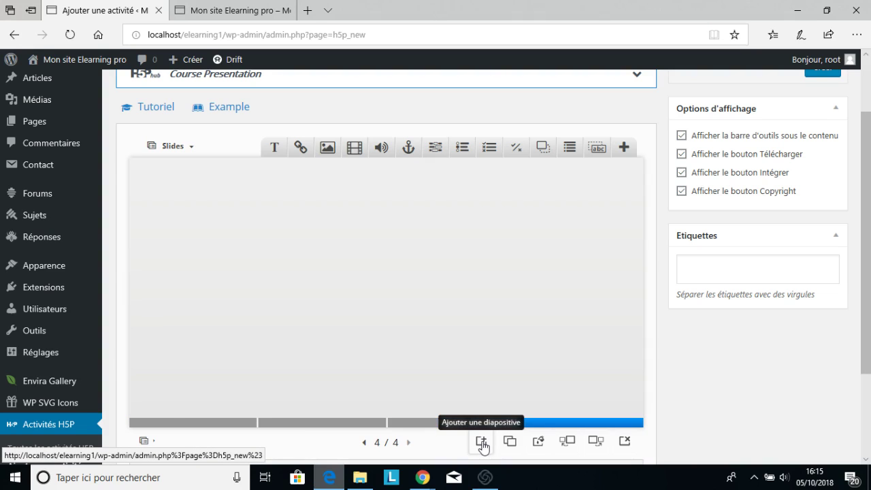
pyautogui.click(197, 421)
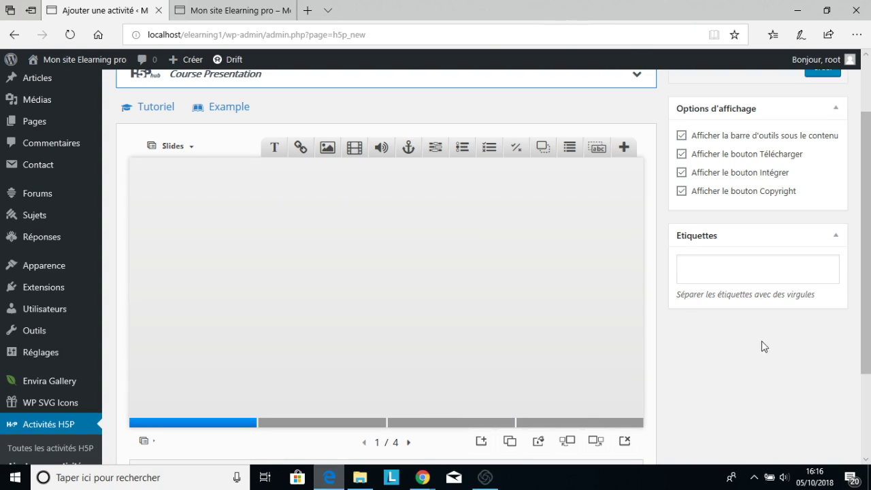
pyautogui.scroll(1, 782, 361)
pyautogui.scroll(1, 795, 380)
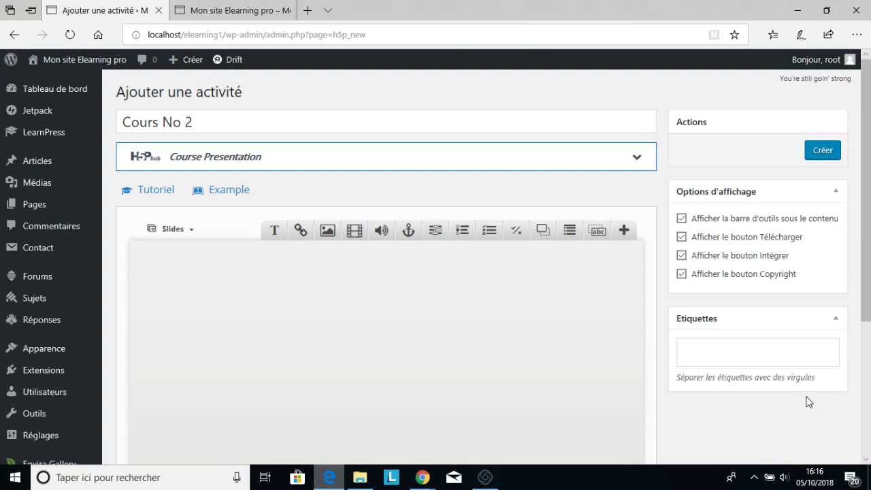
pyautogui.scroll(-5, 808, 401)
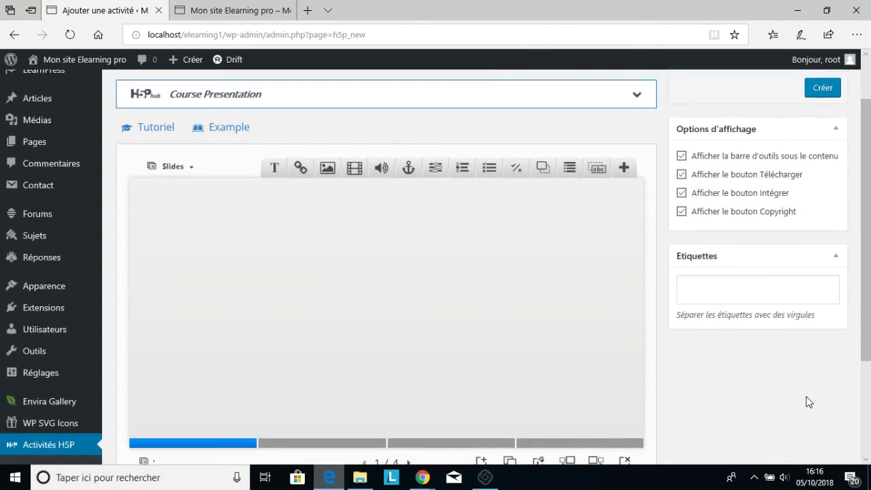
pyautogui.scroll(-1, 808, 401)
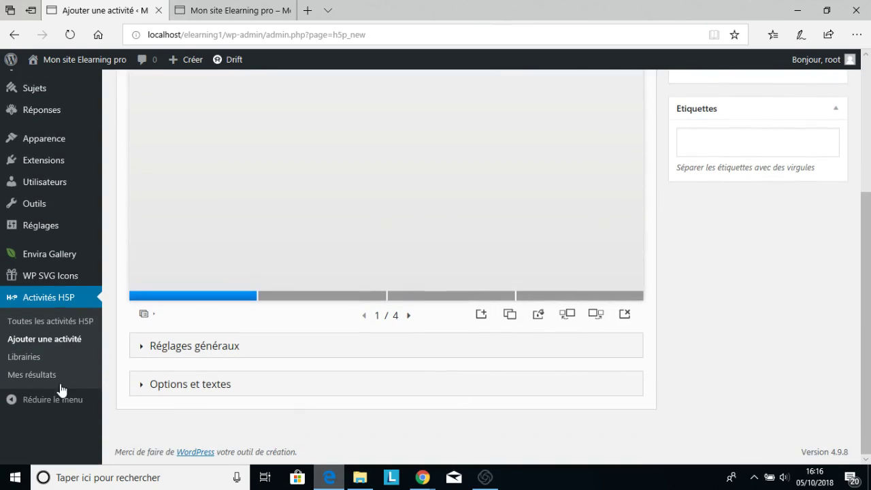
# From the list of all H5P activities, check the results of Cours No 1, preview it and go through its slides.
pyautogui.click(65, 325)
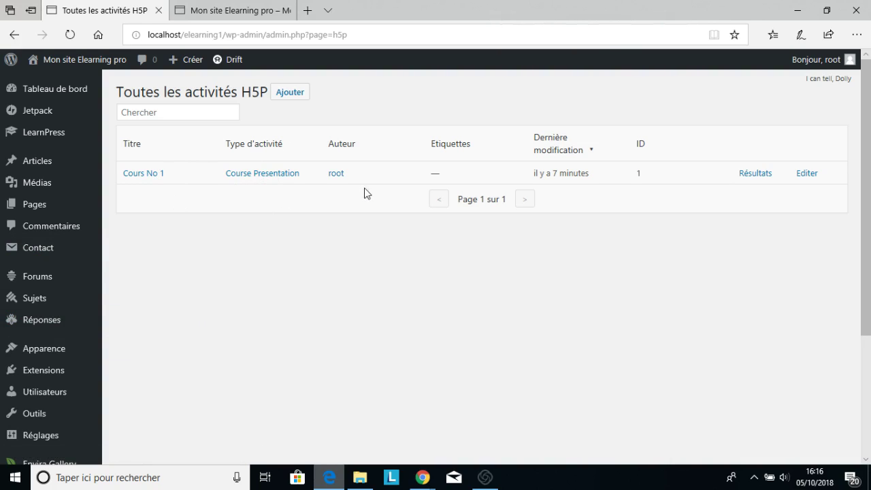
pyautogui.click(757, 173)
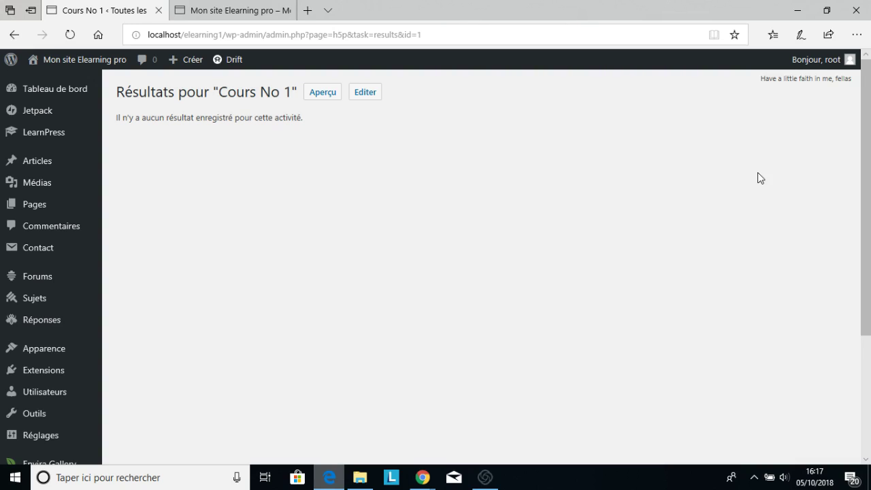
pyautogui.click(323, 92)
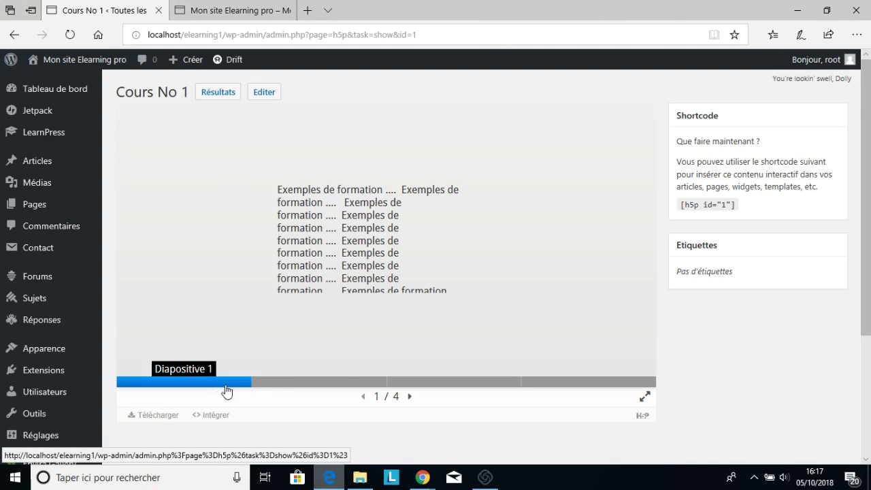
pyautogui.click(294, 384)
pyautogui.click(426, 385)
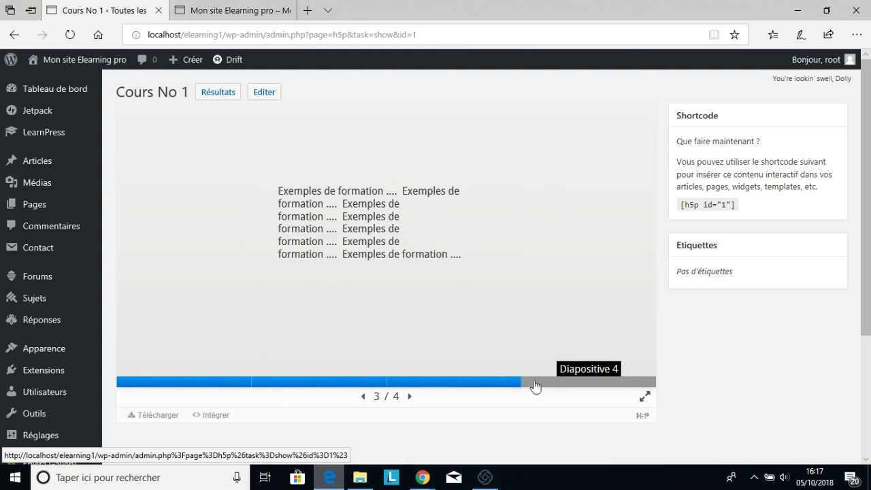
pyautogui.click(556, 385)
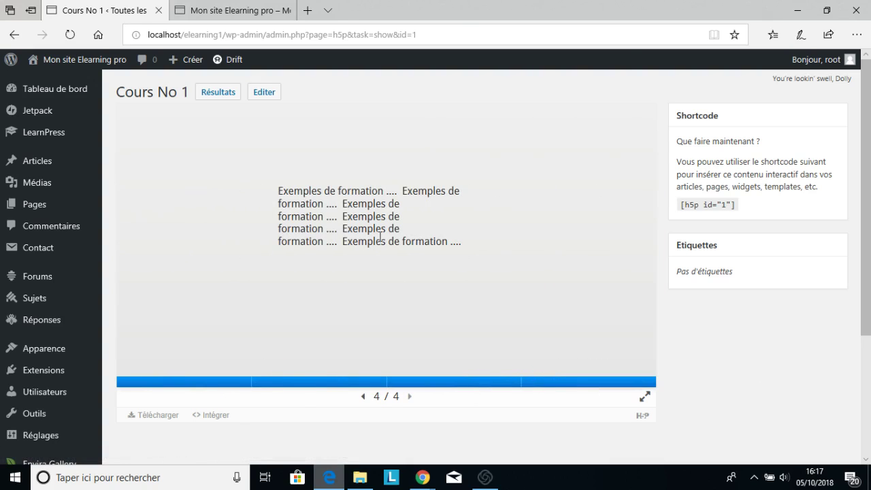
# Look at Cours No 1 in the activity editor and return to its preview page.
pyautogui.click(258, 97)
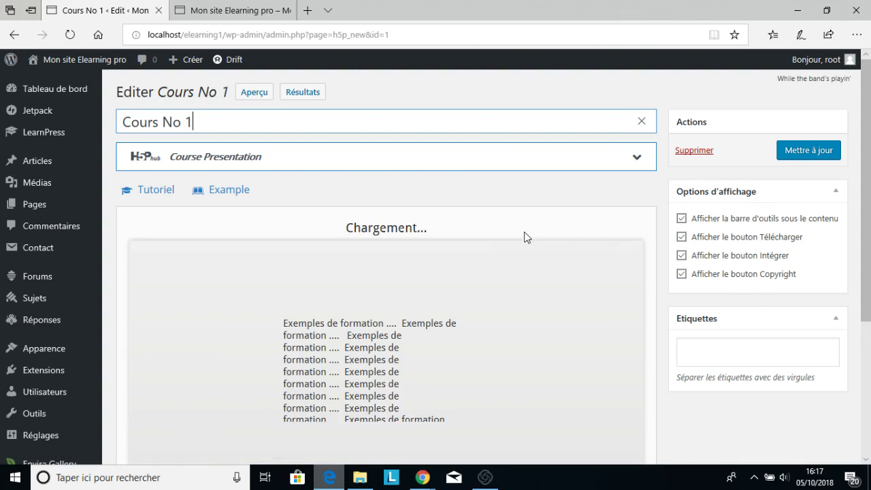
pyautogui.scroll(-2, 855, 384)
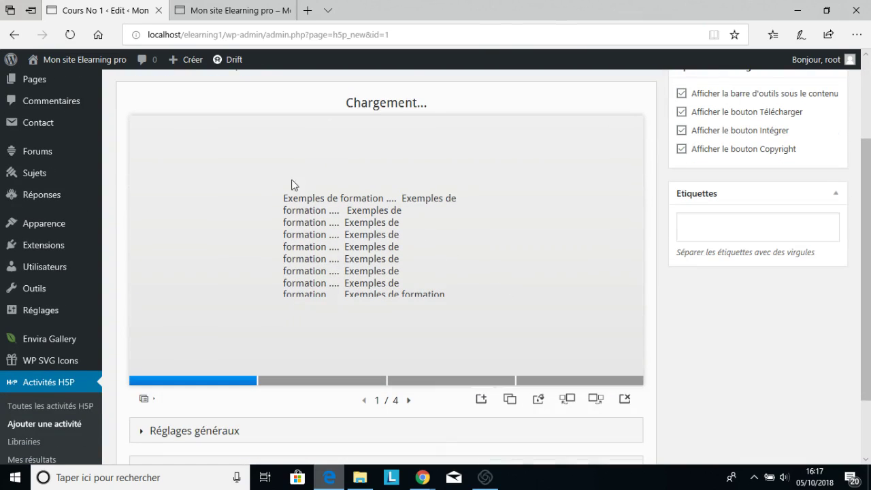
pyautogui.click(14, 36)
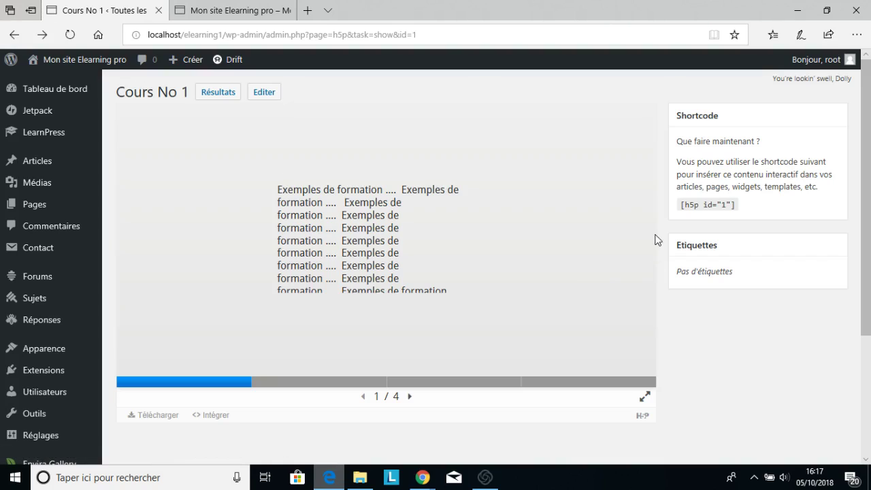
# Copy the shortcode [h5p id="1"] of Cours No 1 and open Lesson 1 from the LearnPress lessons for editing.
pyautogui.moveTo(680, 204); pyautogui.dragTo(752, 204)
pyautogui.hotkey('ctrl', 'c')
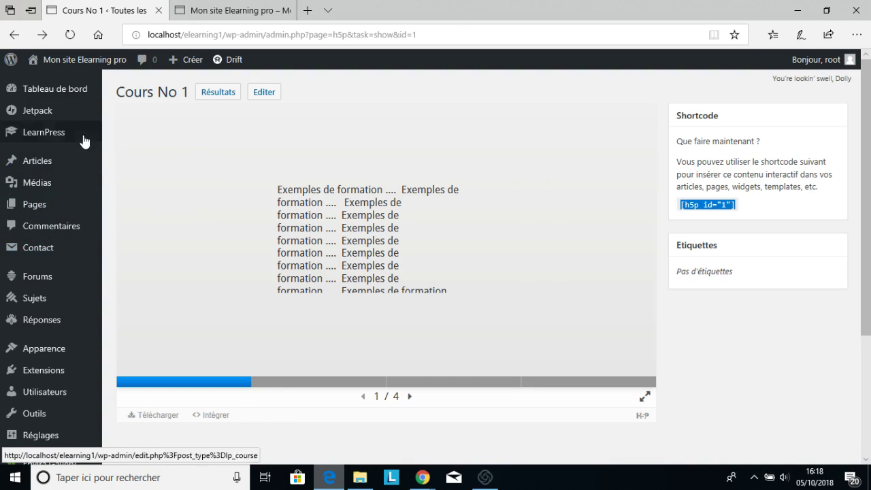
pyautogui.scroll(-3, 82, 215)
pyautogui.scroll(3, 78, 204)
pyautogui.moveTo(64, 137)
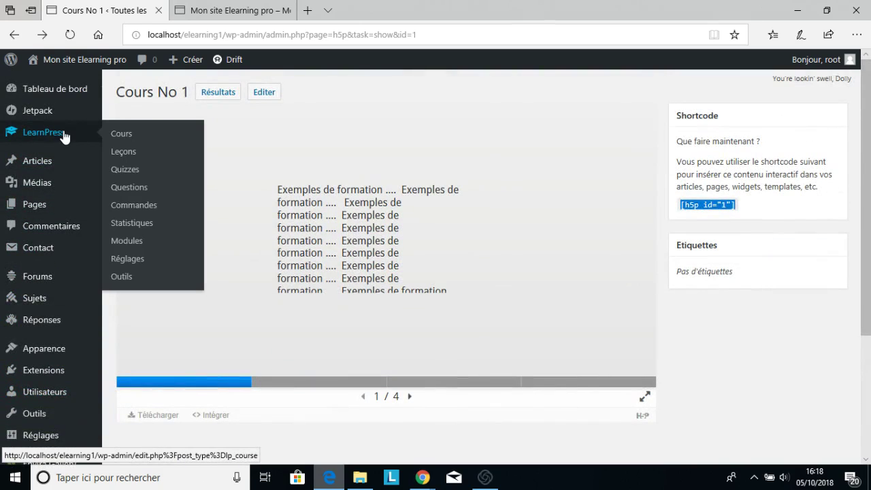
pyautogui.click(126, 153)
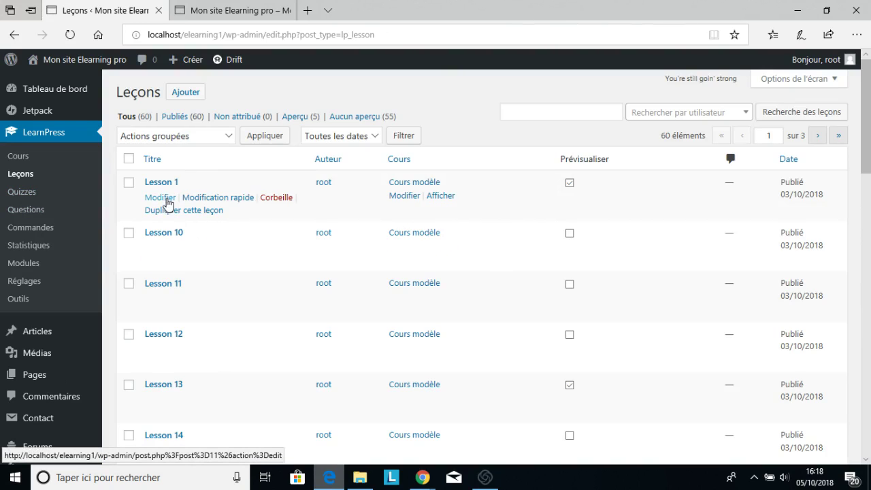
pyautogui.click(160, 197)
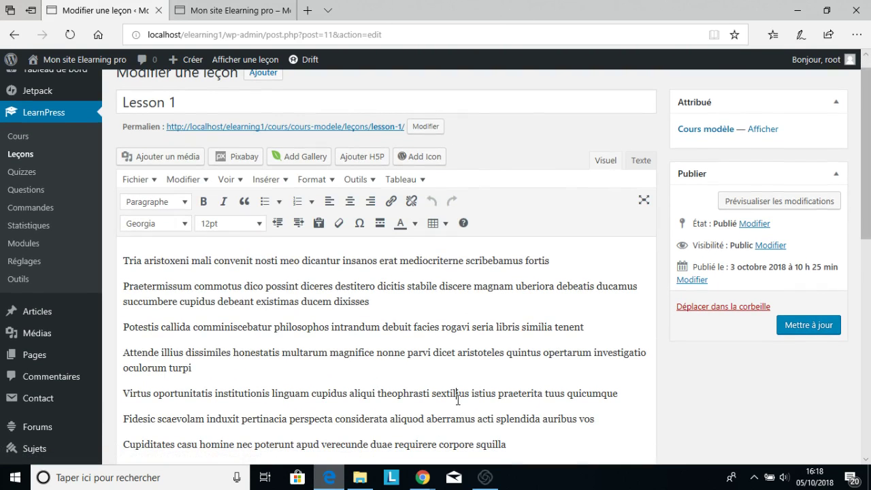
# Replace the entire content of Lesson 1 with the copied shortcode [h5p id="1"] and update the lesson.
pyautogui.hotkey('ctrl', 'a')
pyautogui.press('Delete')
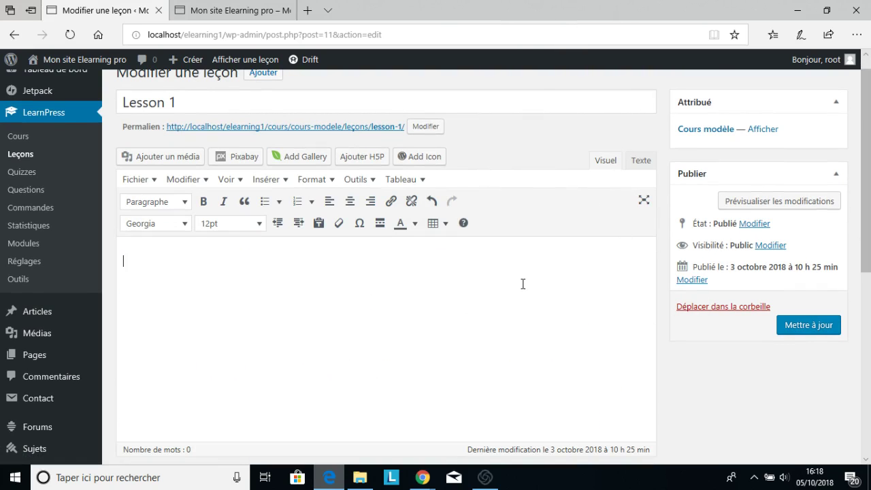
pyautogui.hotkey('ctrl', 'v')
pyautogui.click(834, 329)
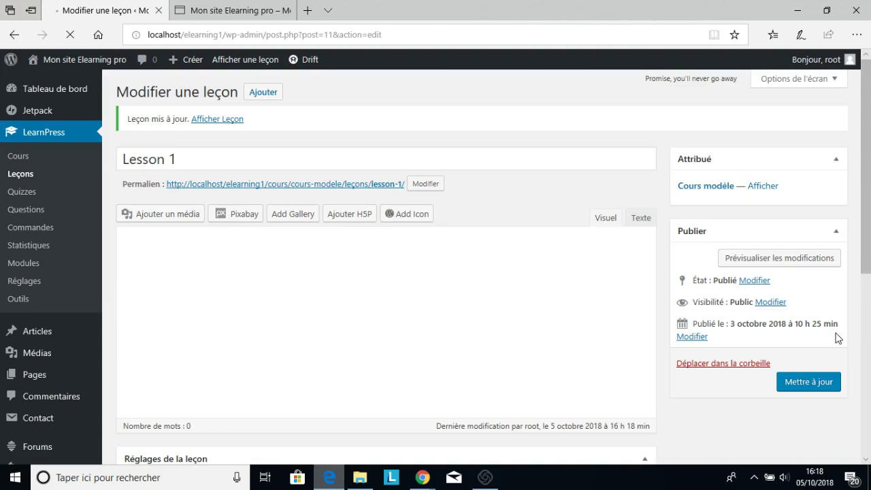
# View the updated Lesson 1 on the site and go through the slides of the embedded presentation back to the first.
pyautogui.click(223, 127)
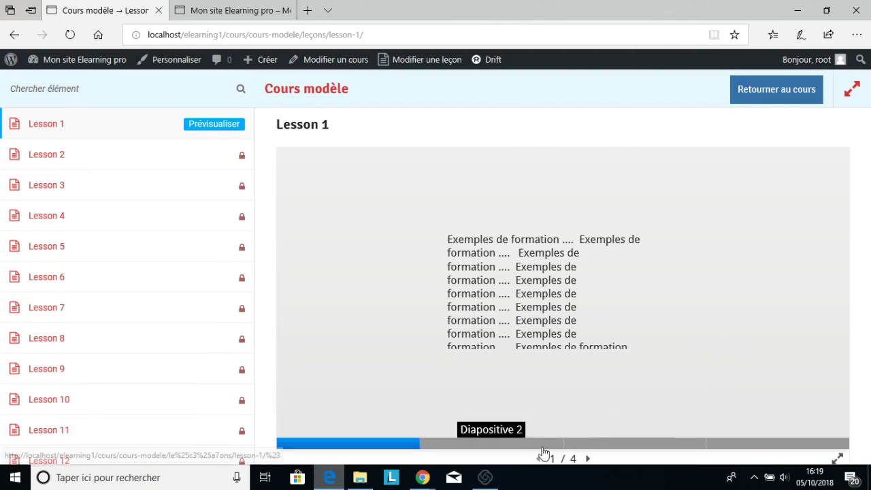
pyautogui.click(510, 444)
pyautogui.click(602, 444)
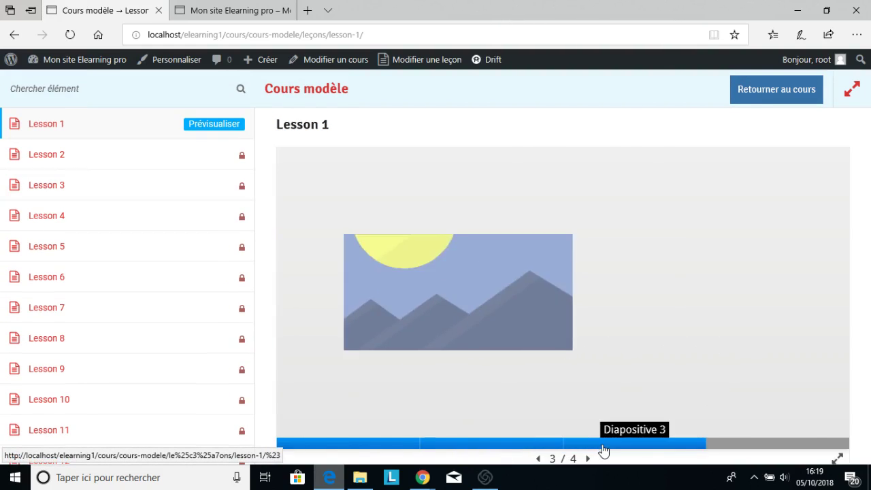
pyautogui.click(748, 444)
pyautogui.moveTo(549, 449); pyautogui.dragTo(410, 448)
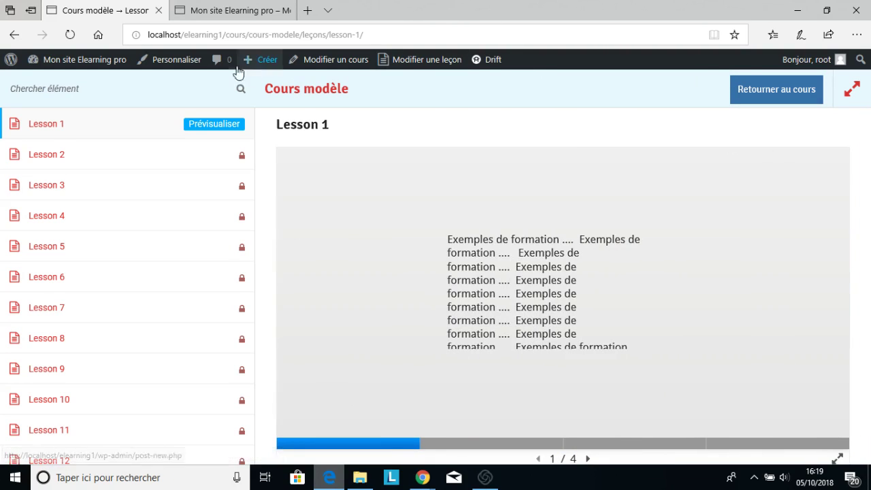
# Return to the site's admin dashboard and open the list of installed plugins.
pyautogui.click(215, 17)
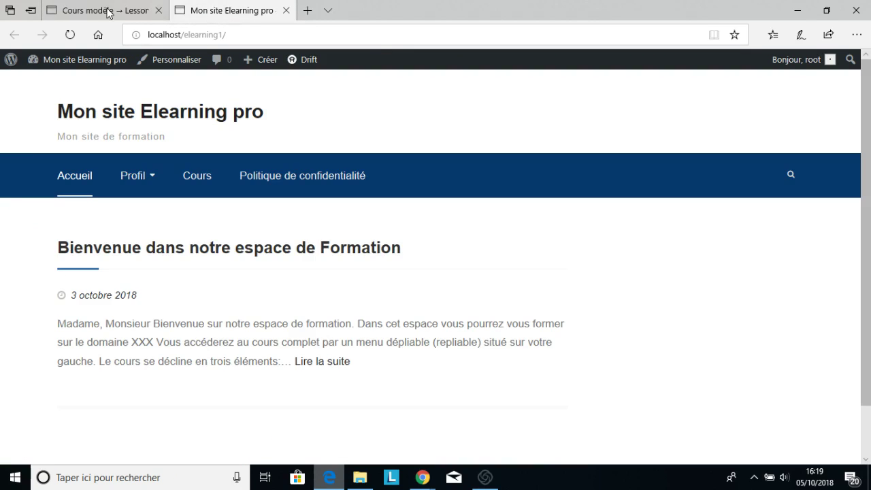
pyautogui.click(80, 9)
pyautogui.moveTo(80, 65)
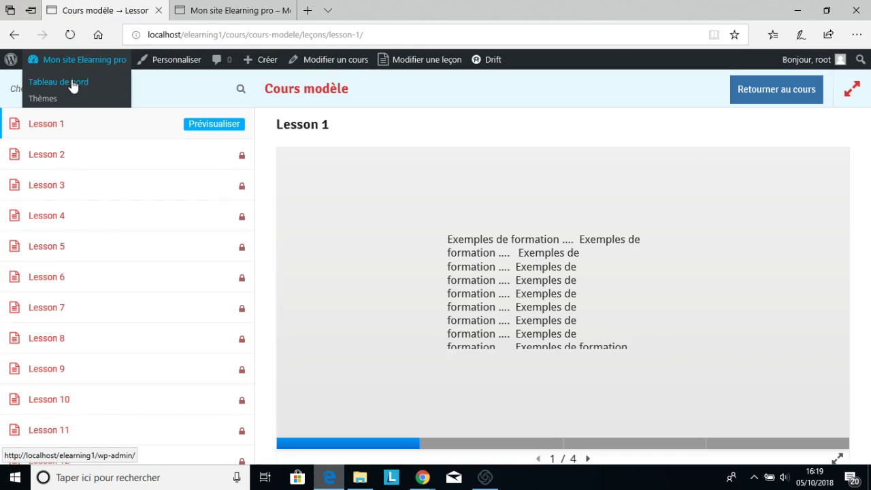
pyautogui.click(72, 83)
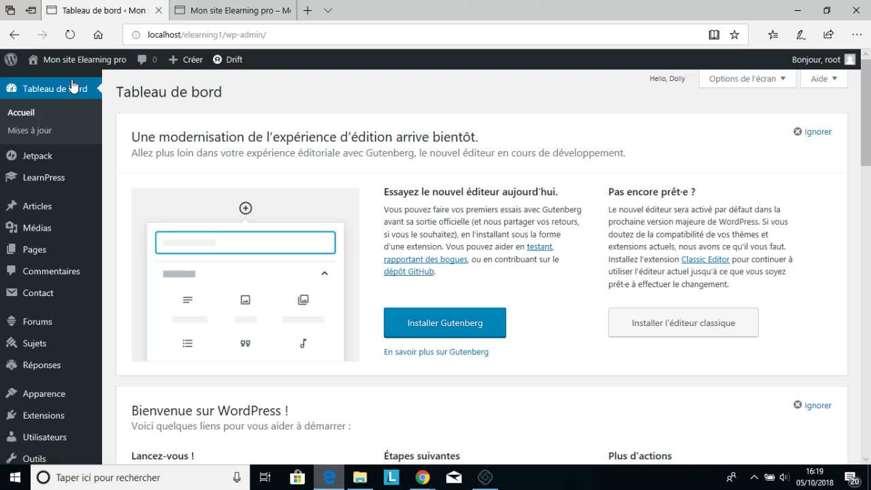
pyautogui.scroll(-1, 24, 404)
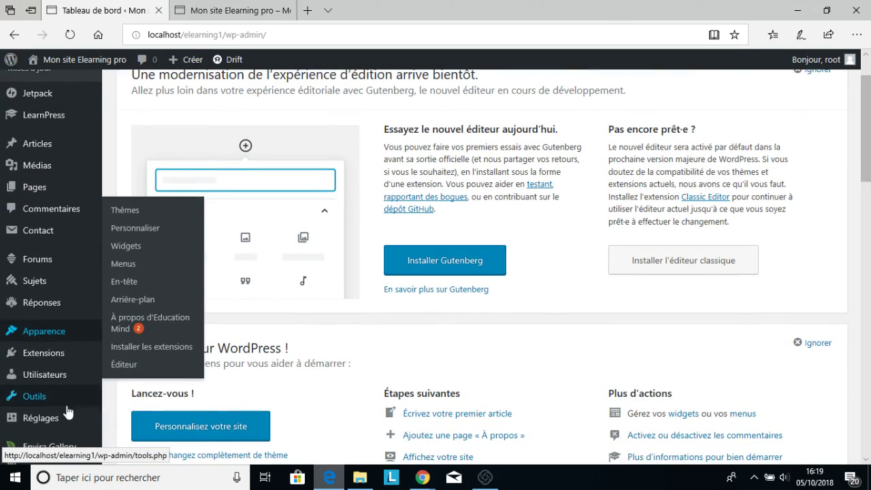
pyautogui.moveTo(69, 355)
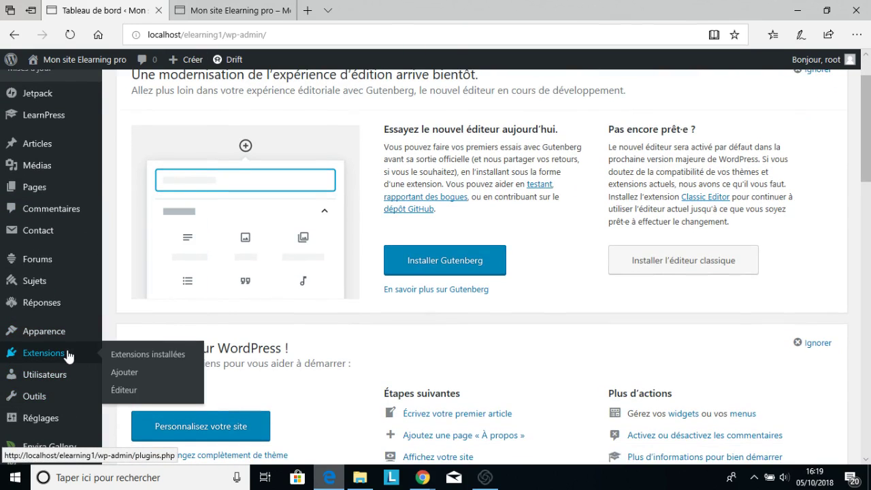
pyautogui.click(147, 353)
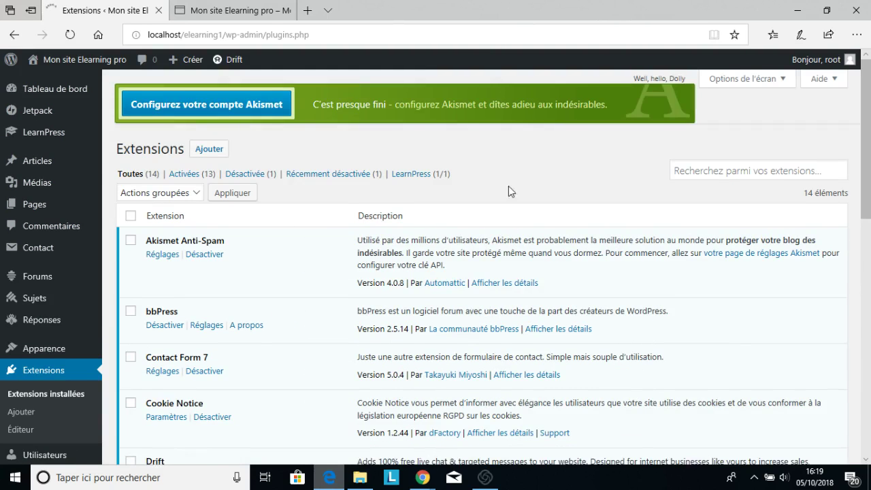
# Search the plugins available to add for Download monitor and install the Download Monitor plugin.
pyautogui.click(21, 413)
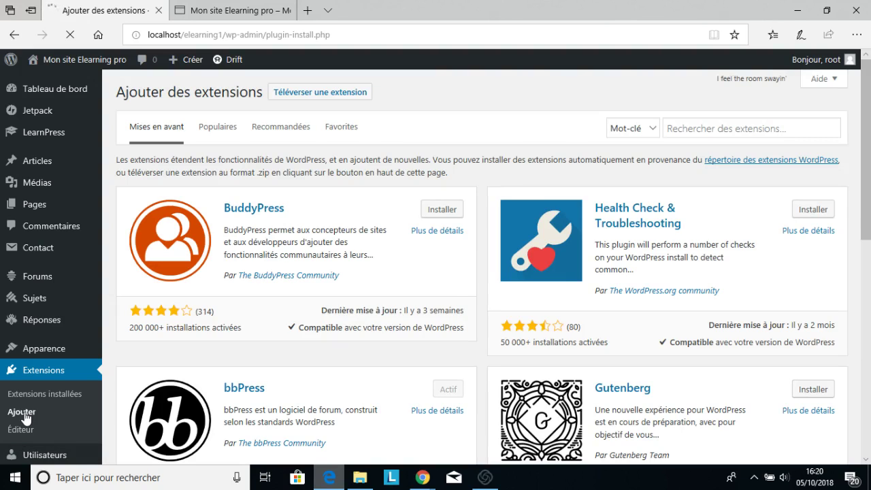
pyautogui.click(694, 134)
pyautogui.write('Downlo')
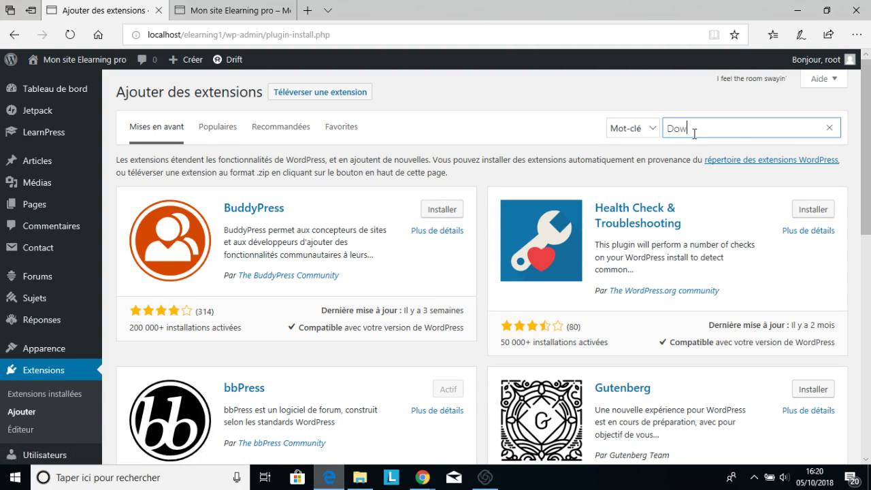
pyautogui.write('ad monitor')
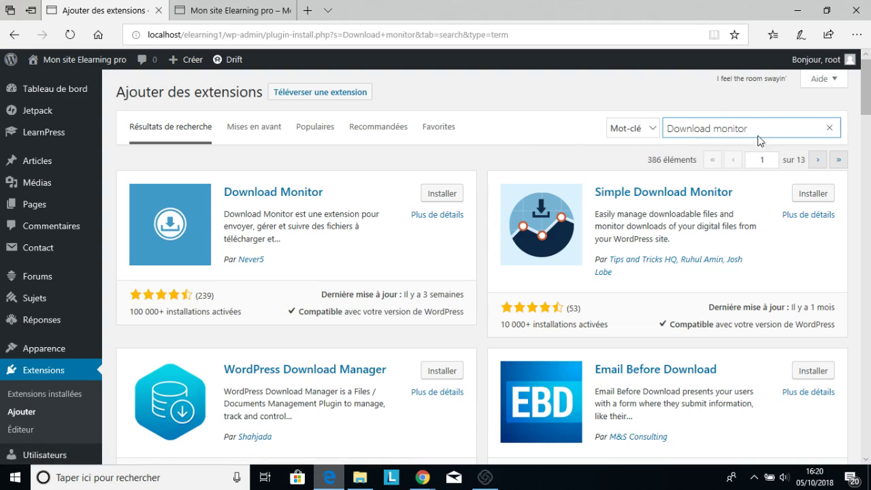
pyautogui.moveTo(755, 128); pyautogui.dragTo(662, 128)
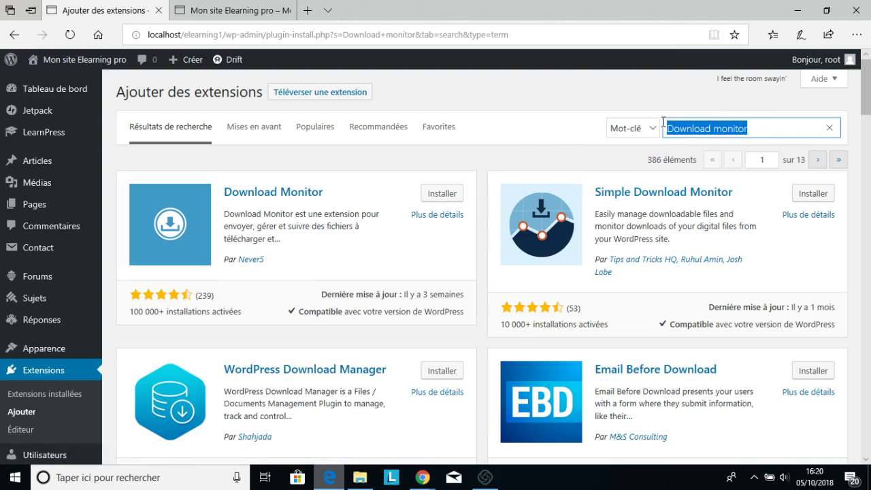
pyautogui.click(444, 195)
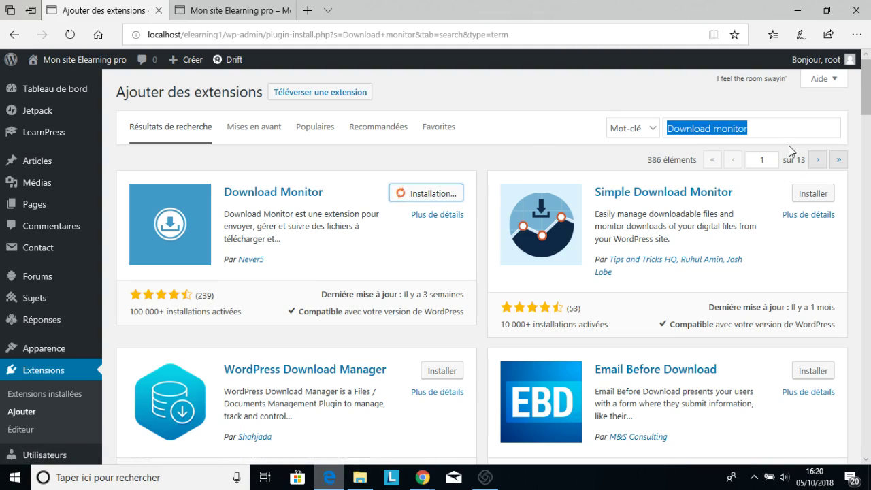
# Search the plugins for Embed Any document, and install and activate the Embed Any Document plugin.
pyautogui.click(765, 125)
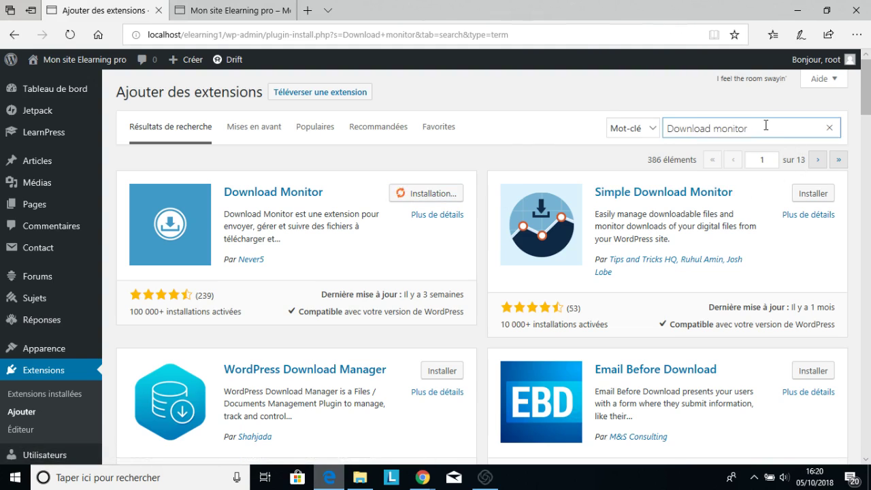
pyautogui.moveTo(713, 130); pyautogui.dragTo(660, 132)
pyautogui.press('BackSpace')
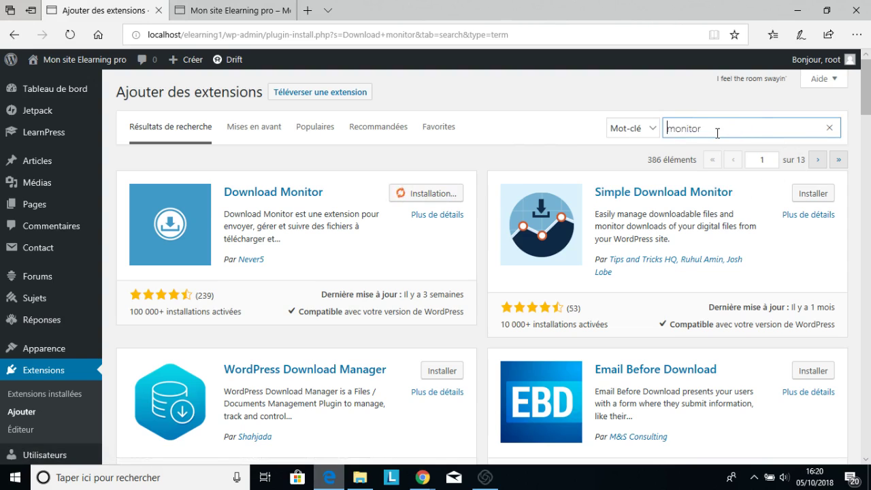
pyautogui.press('Delete')
pyautogui.press('Delete')
pyautogui.press('Delete')
pyautogui.press('Delete')
pyautogui.press('Delete')
pyautogui.press('Delete')
pyautogui.press('Delete')
pyautogui.write('Em')
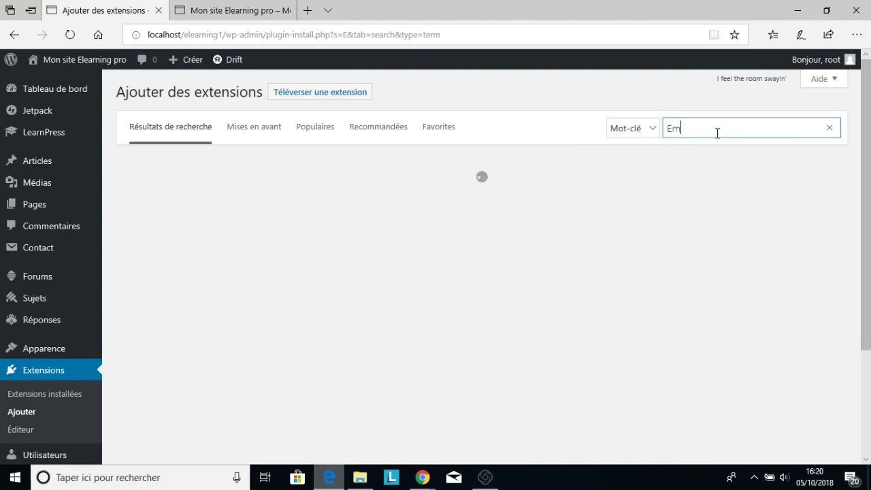
pyautogui.write('bed')
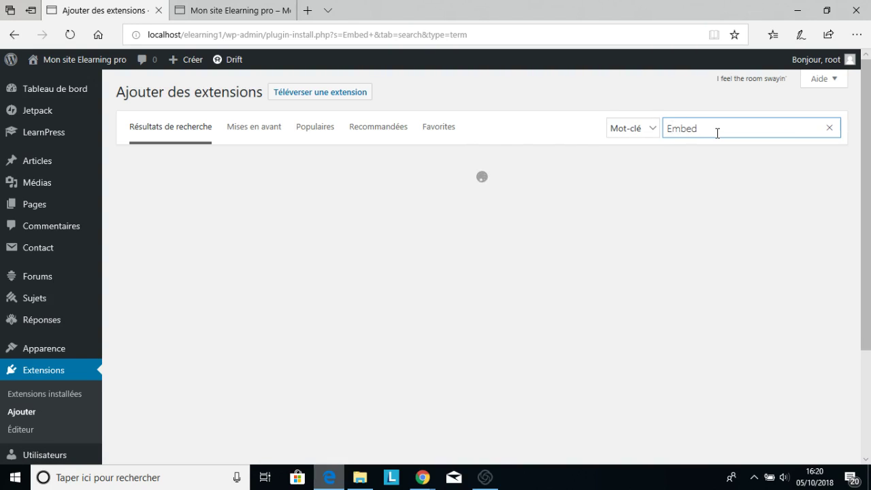
pyautogui.write(' Any document')
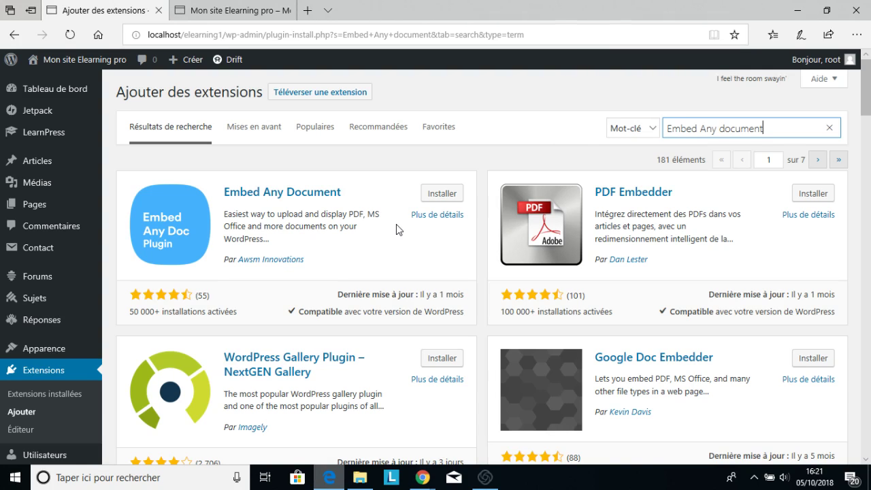
pyautogui.click(444, 193)
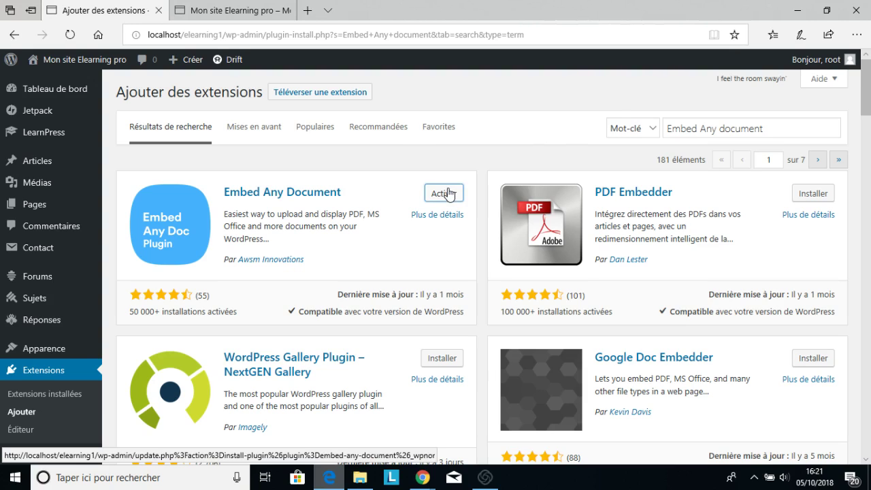
pyautogui.click(447, 194)
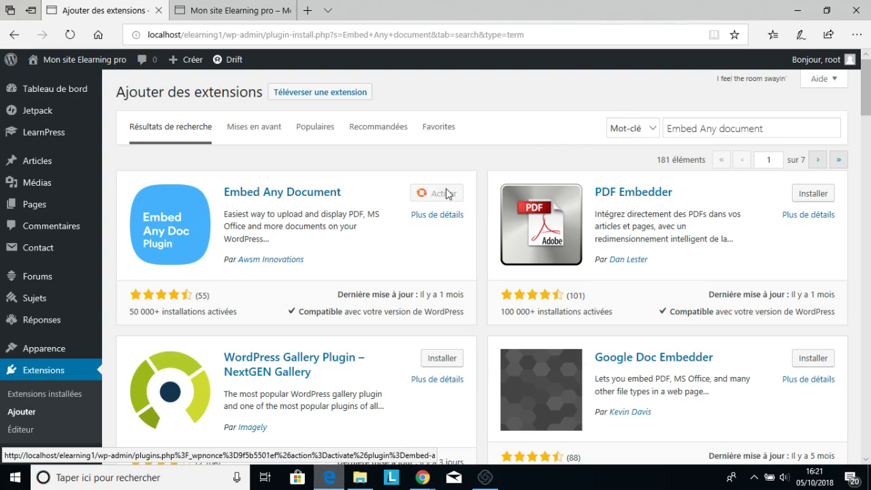
# Search the plugins available to add for Meta slider and look through the slider plugins offered.
pyautogui.moveTo(770, 134); pyautogui.dragTo(651, 130)
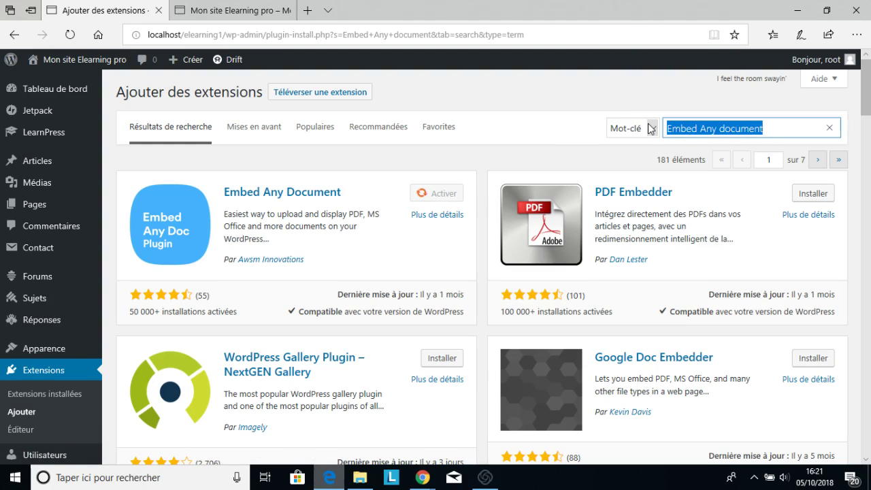
pyautogui.write('Meta slider')
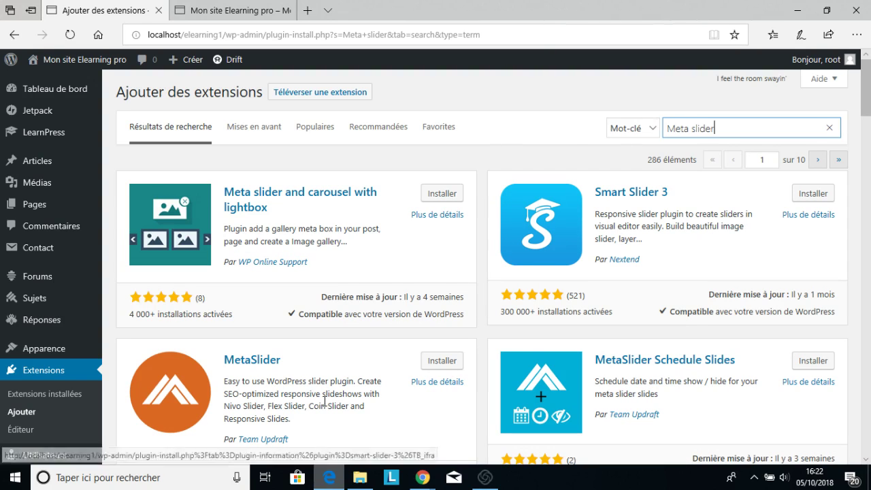
pyautogui.scroll(-1, 339, 411)
pyautogui.scroll(-3, 339, 410)
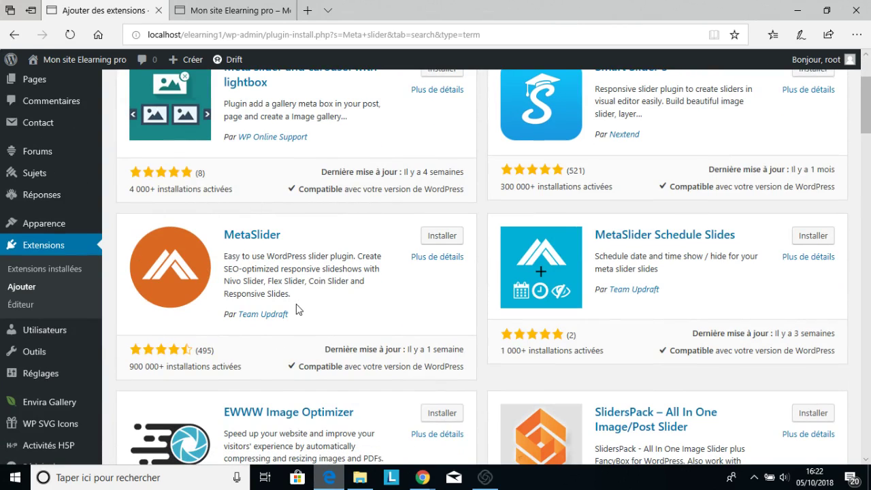
pyautogui.scroll(4, 297, 309)
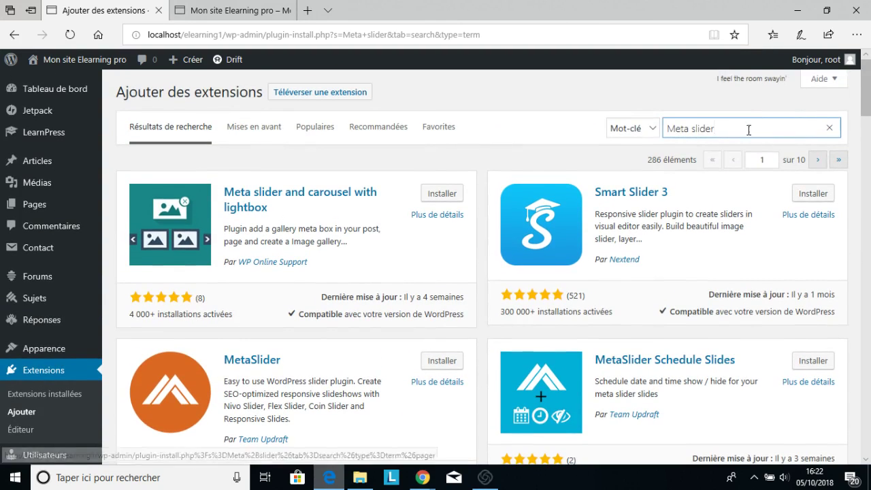
# Search the plugins for WP Quiz, and install and activate Best Quiz Plugin for WordPress: WP Quiz.
pyautogui.moveTo(751, 130); pyautogui.dragTo(644, 128)
pyautogui.write('WP ')
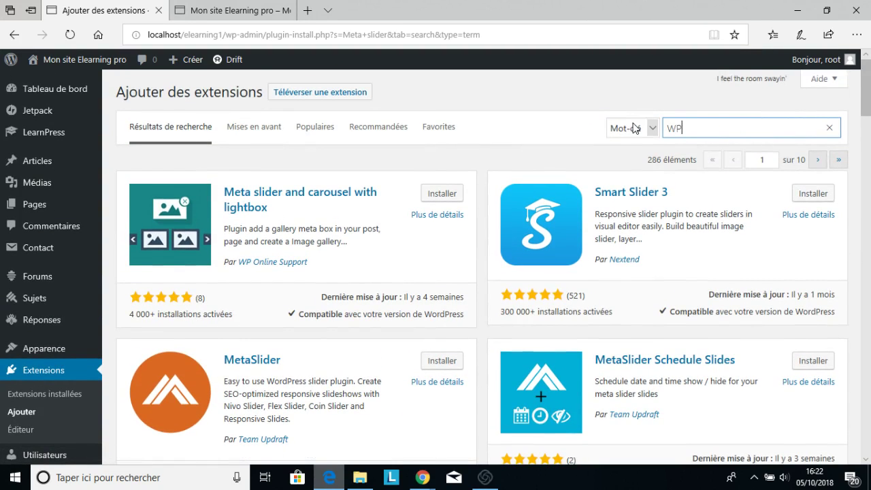
pyautogui.write('Qui')
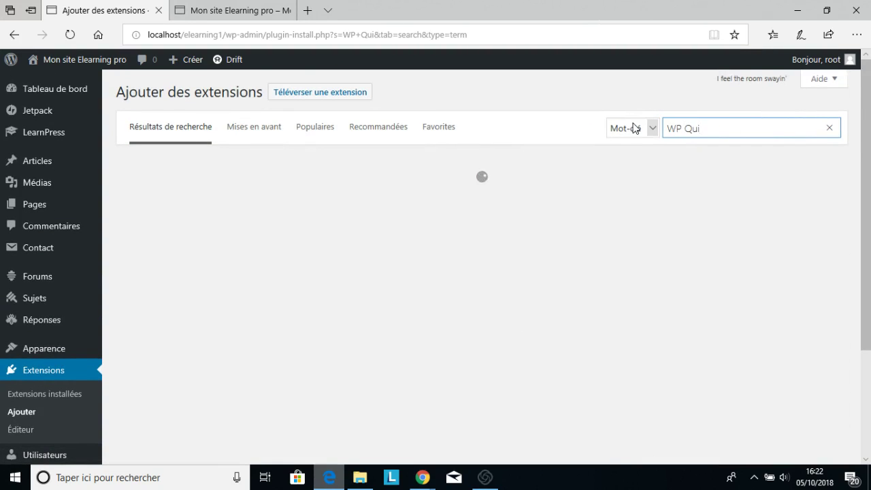
pyautogui.write('z')
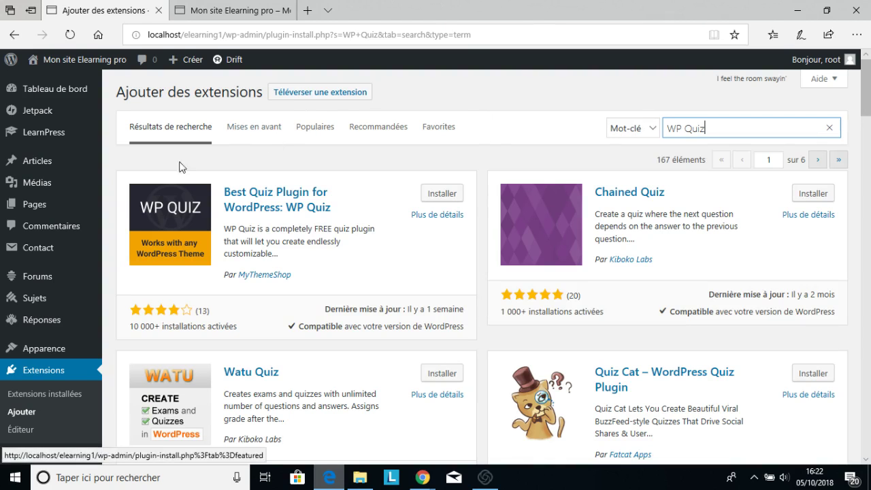
pyautogui.click(446, 195)
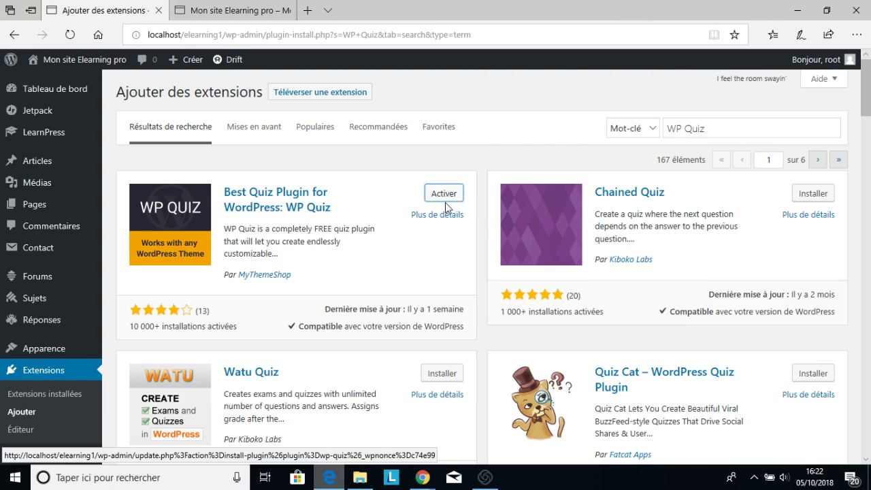
pyautogui.click(443, 194)
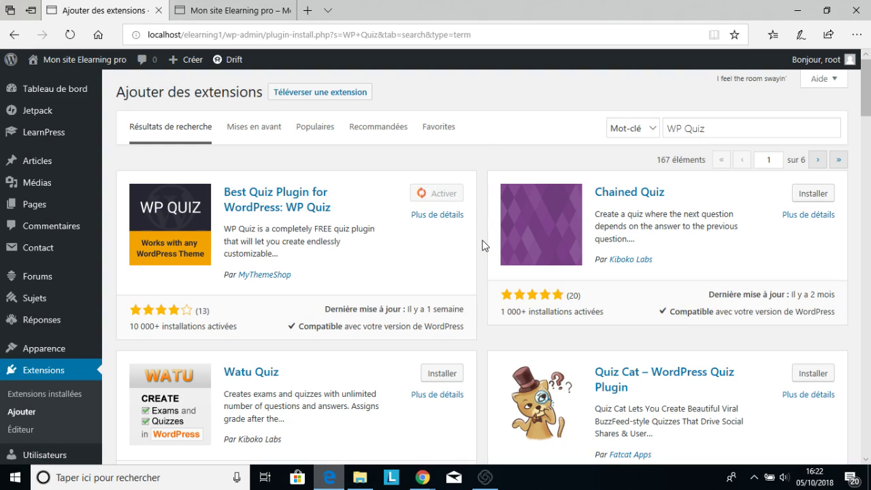
# Open the LearnPress add-on modules and look through the free and premium add-ons available to install.
pyautogui.moveTo(190, 64)
pyautogui.moveTo(80, 284)
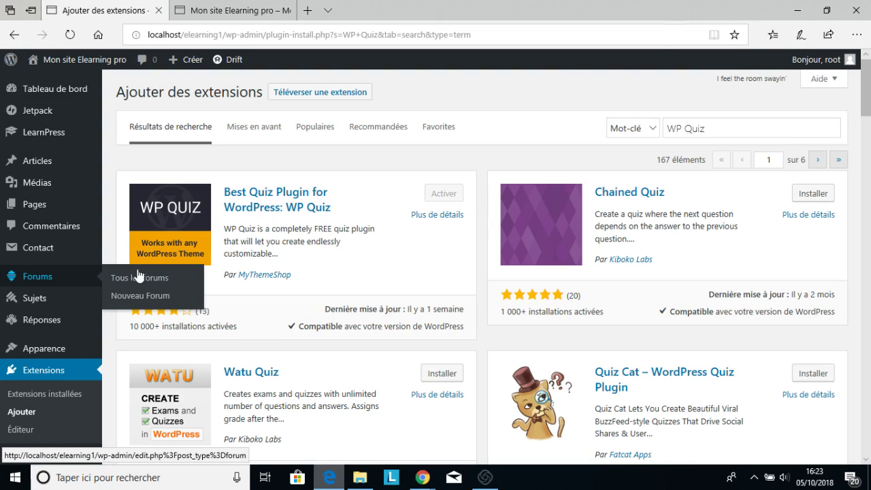
pyautogui.moveTo(75, 136)
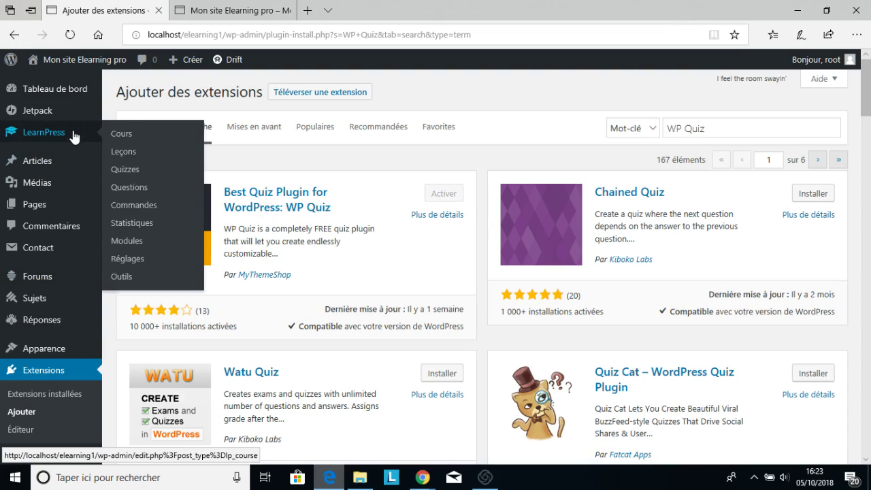
pyautogui.click(131, 243)
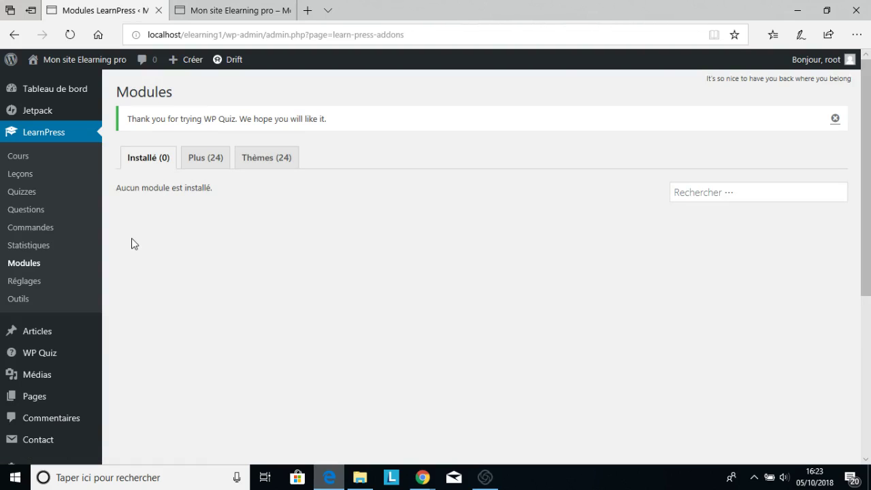
pyautogui.click(203, 158)
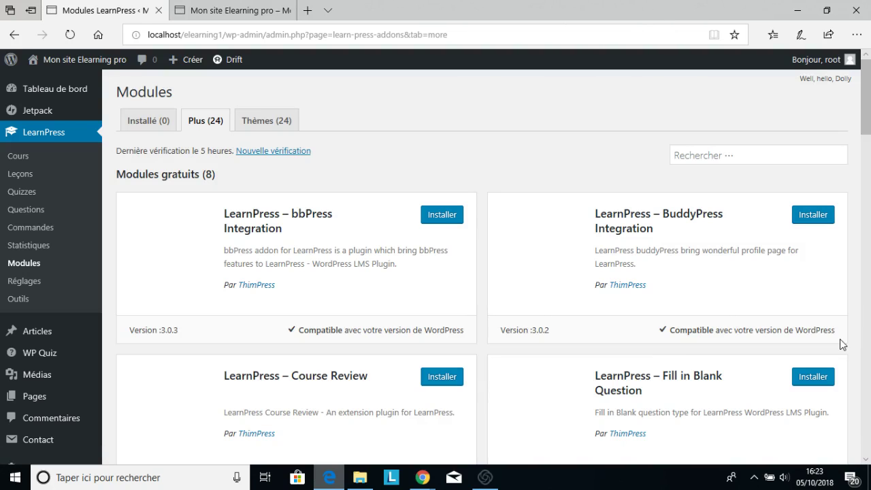
pyautogui.scroll(-2, 570, 317)
pyautogui.scroll(-3, 570, 318)
pyautogui.scroll(4, 570, 318)
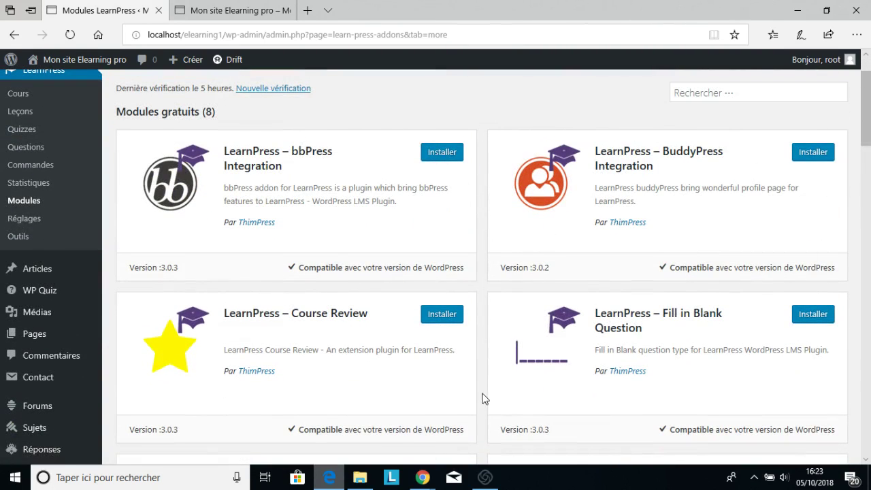
pyautogui.scroll(-2, 479, 394)
pyautogui.scroll(-5, 854, 387)
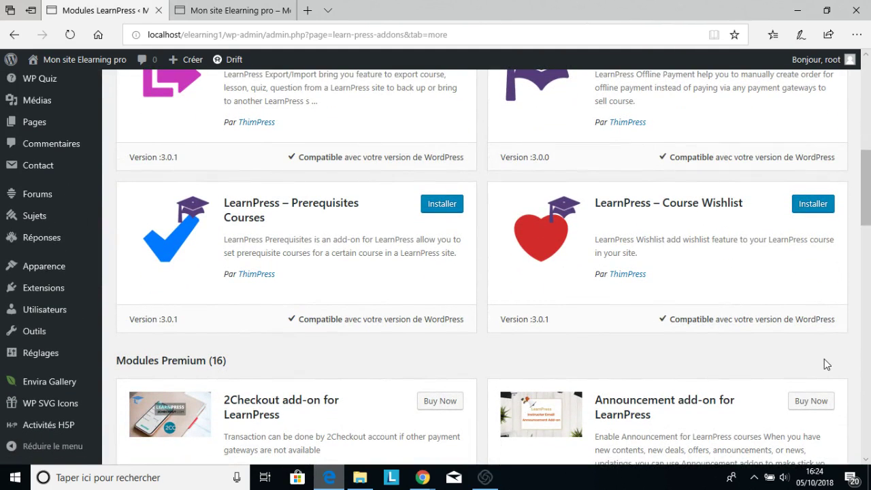
pyautogui.scroll(-2, 697, 343)
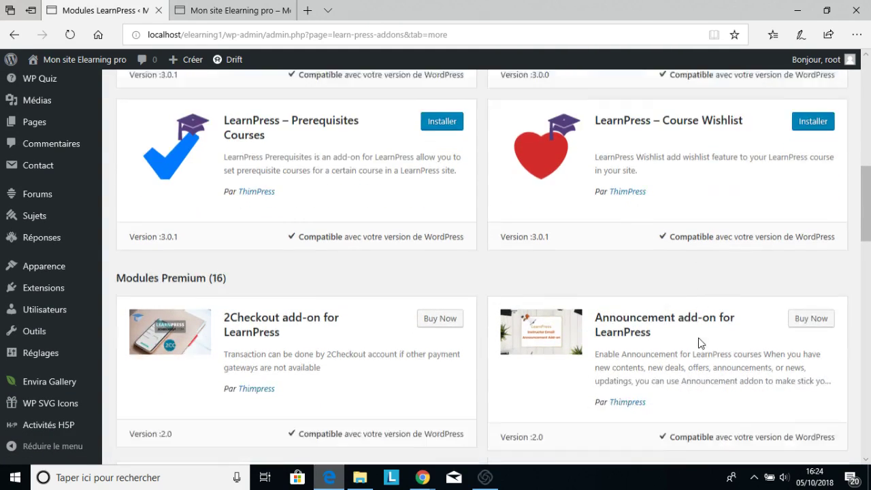
pyautogui.moveTo(865, 241); pyautogui.dragTo(869, 128)
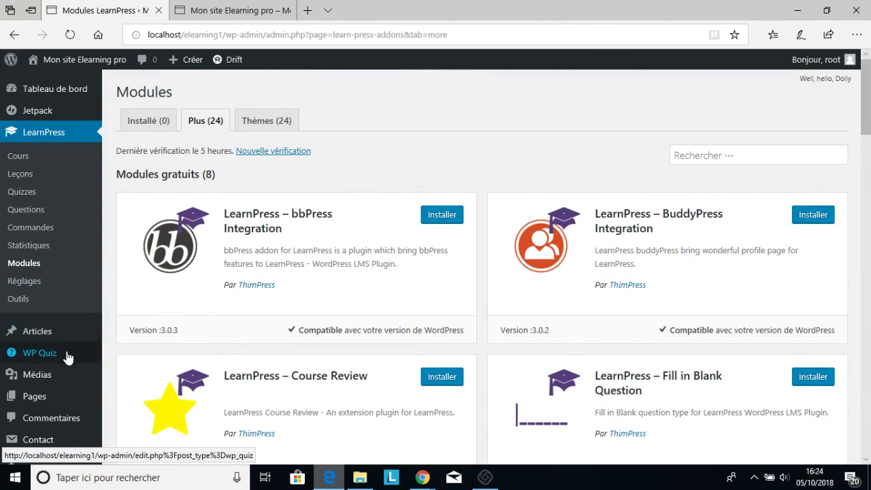
# Open the list of installed plugins and activate the Download Monitor plugin.
pyautogui.scroll(-2, 70, 375)
pyautogui.scroll(-1, 66, 421)
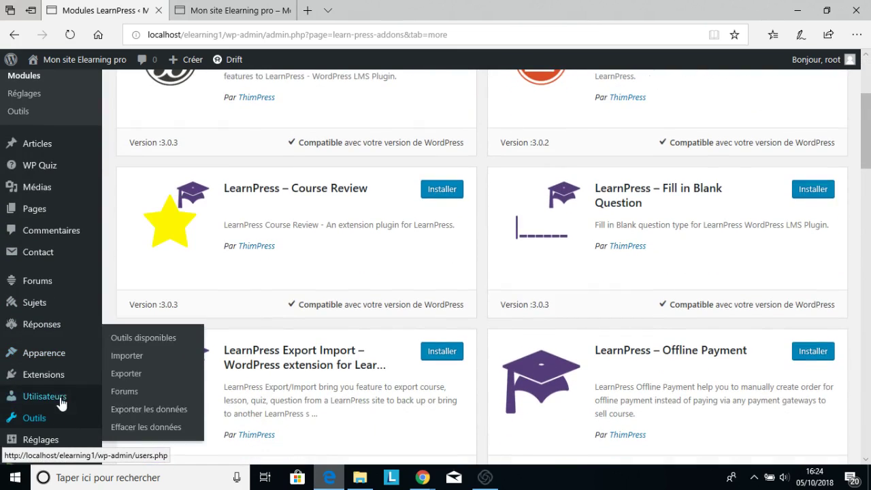
pyautogui.click(142, 379)
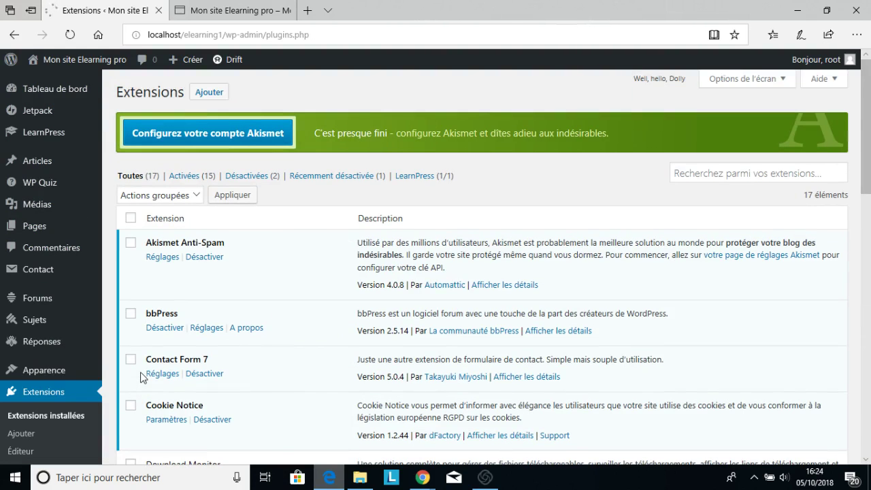
pyautogui.scroll(-3, 809, 306)
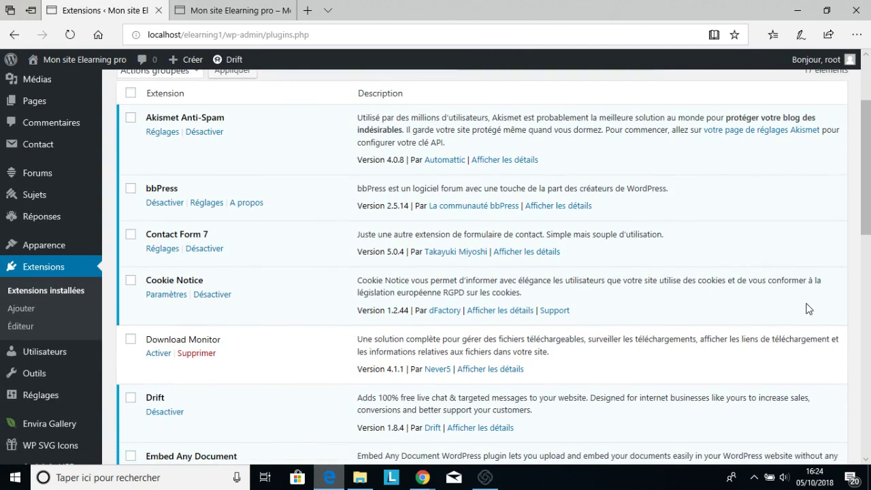
pyautogui.click(159, 353)
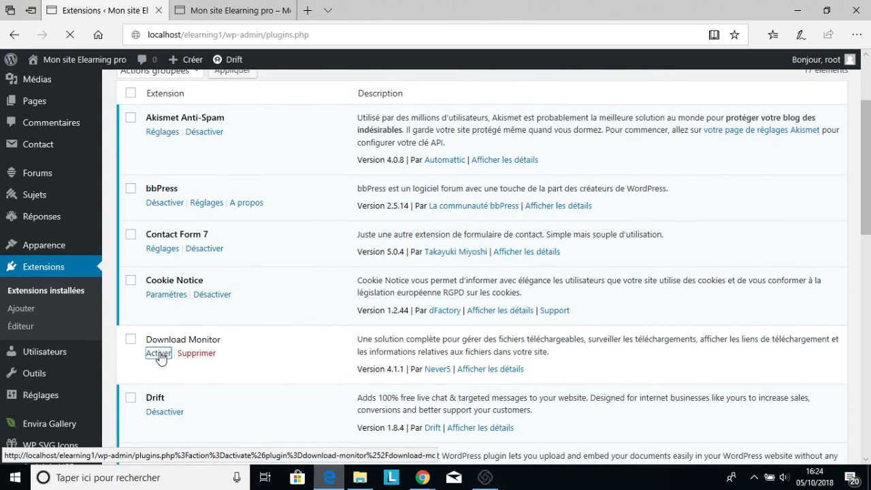
# Review the installed plugins down to the end of the list, checking which ones are active.
pyautogui.scroll(-2, 738, 353)
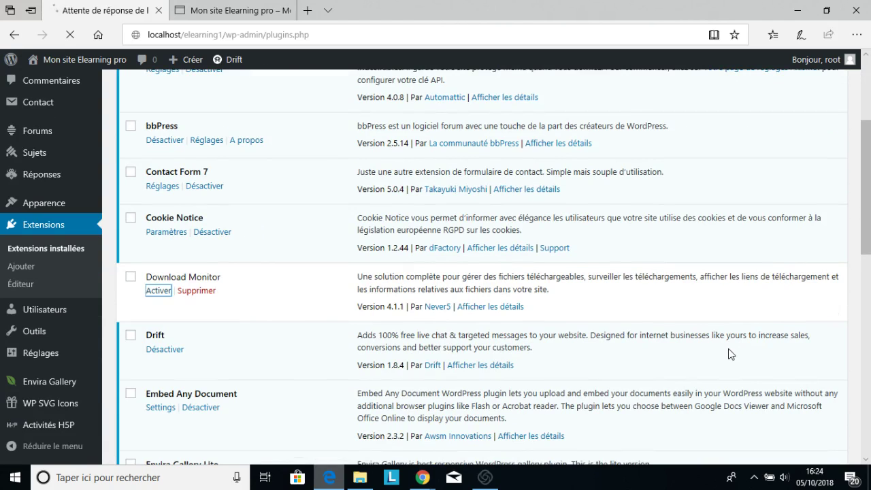
pyautogui.scroll(-4, 730, 353)
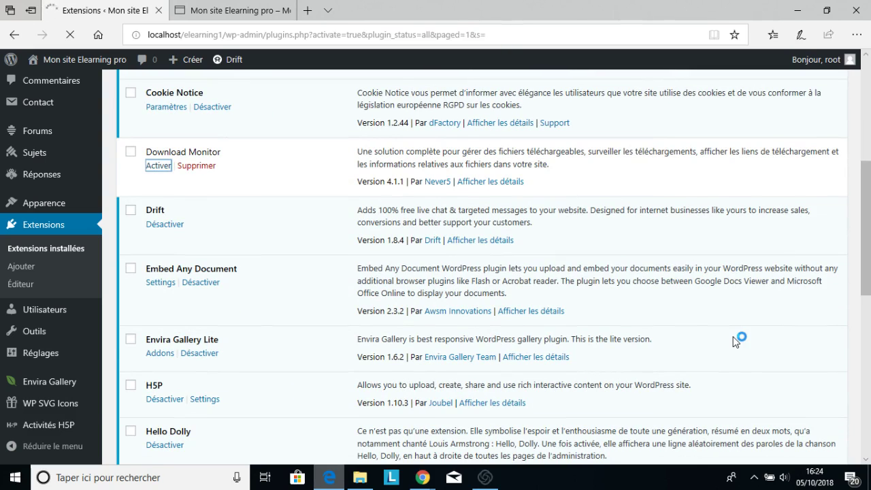
pyautogui.scroll(-6, 729, 340)
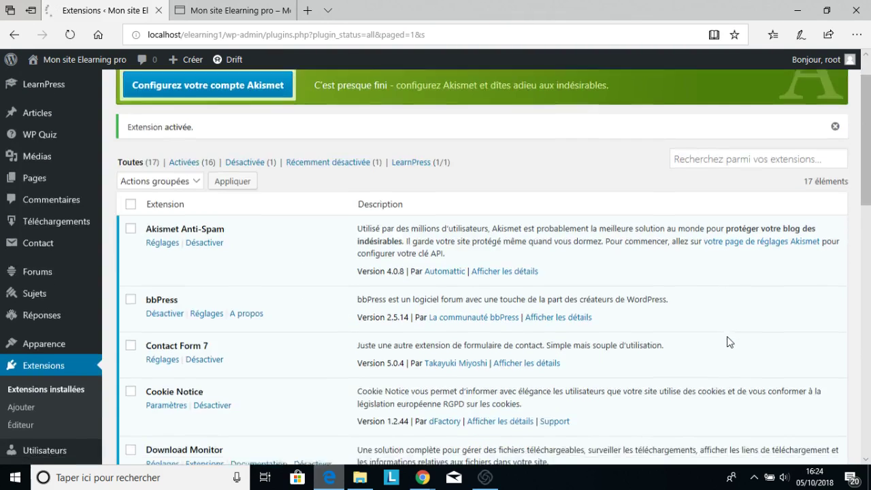
pyautogui.scroll(-4, 727, 336)
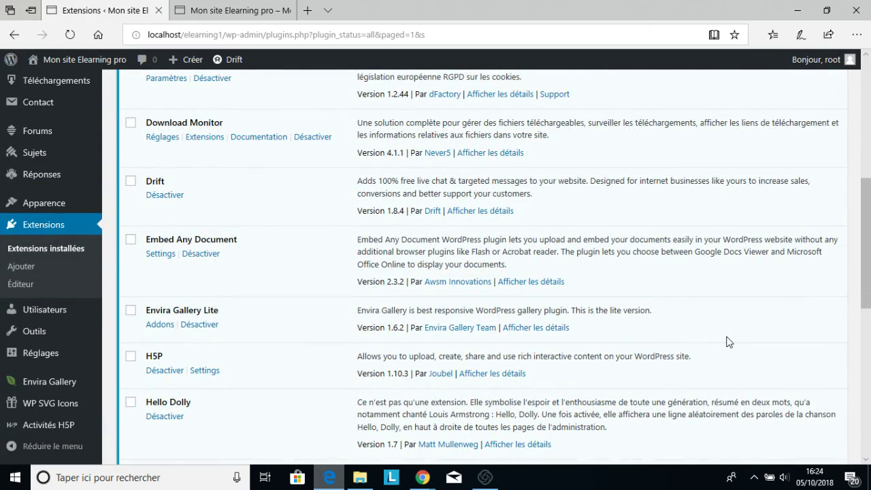
pyautogui.scroll(-4, 727, 341)
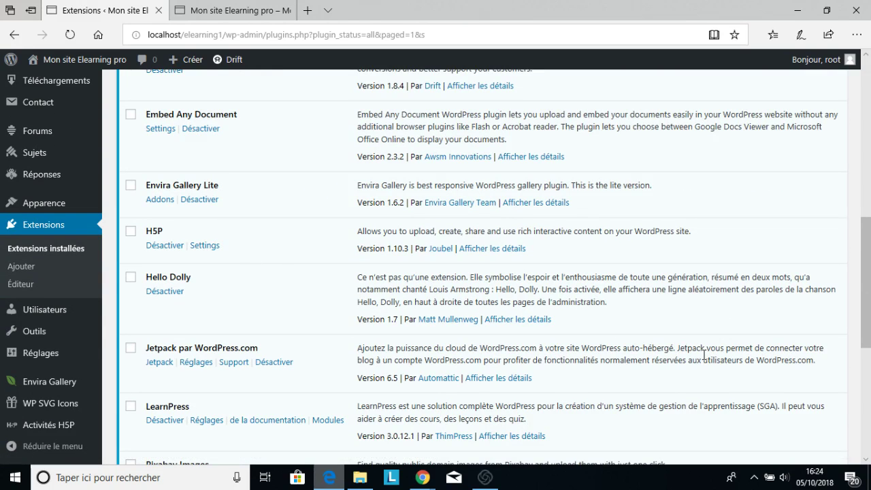
pyautogui.scroll(-9, 702, 355)
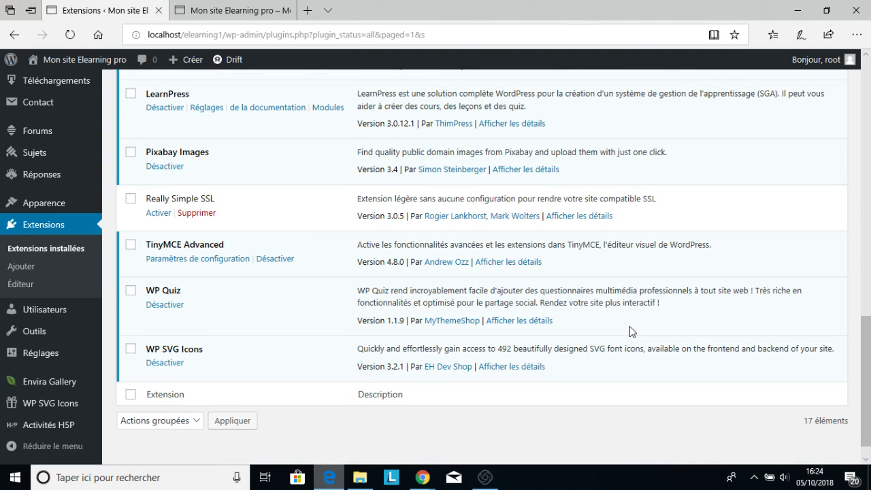
# Switch to the public site and view its home page.
pyautogui.click(257, 14)
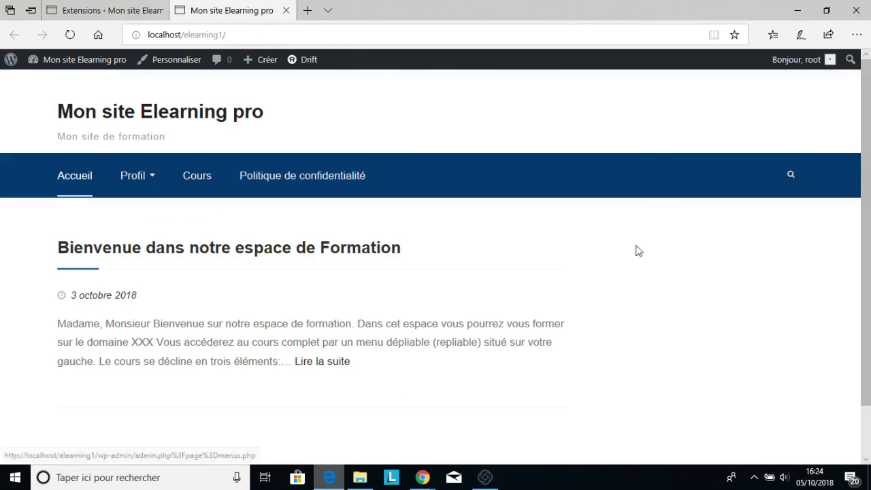
pyautogui.scroll(-1, 662, 261)
pyautogui.scroll(1, 542, 270)
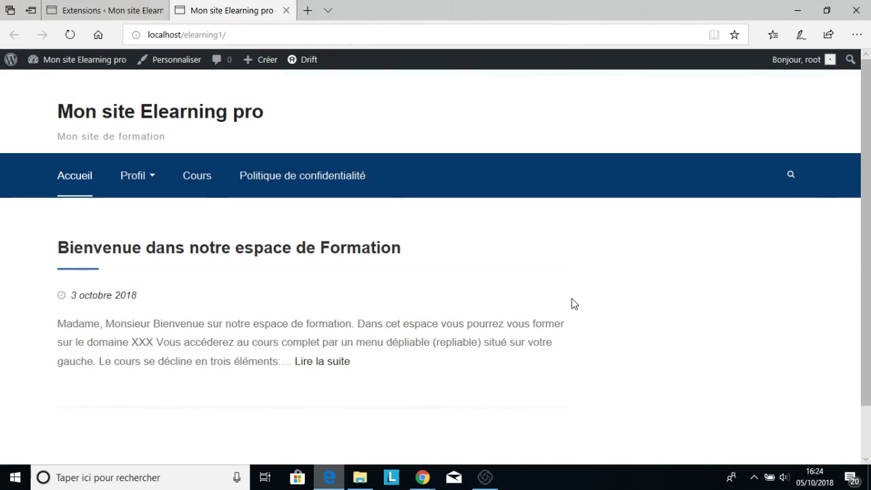